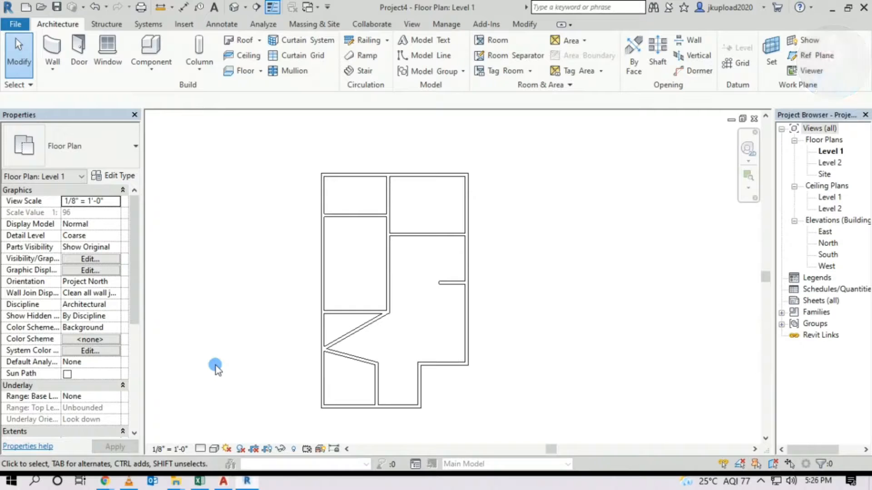
- Align the slanted wall above the lower-left room with the upper face of the horizontal wall at the plan's lower right
click(525, 24)
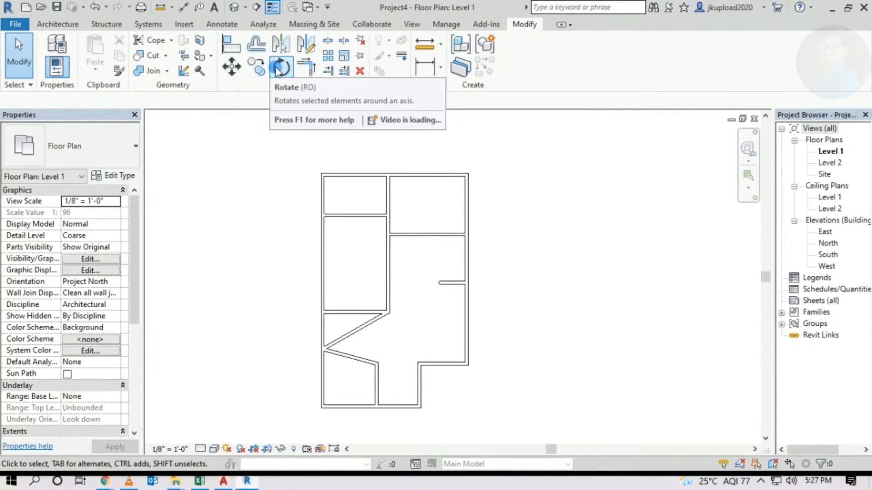
scroll(369, 257, down, 1)
scroll(370, 257, up, 1)
middle_drag(375, 308, 359, 326)
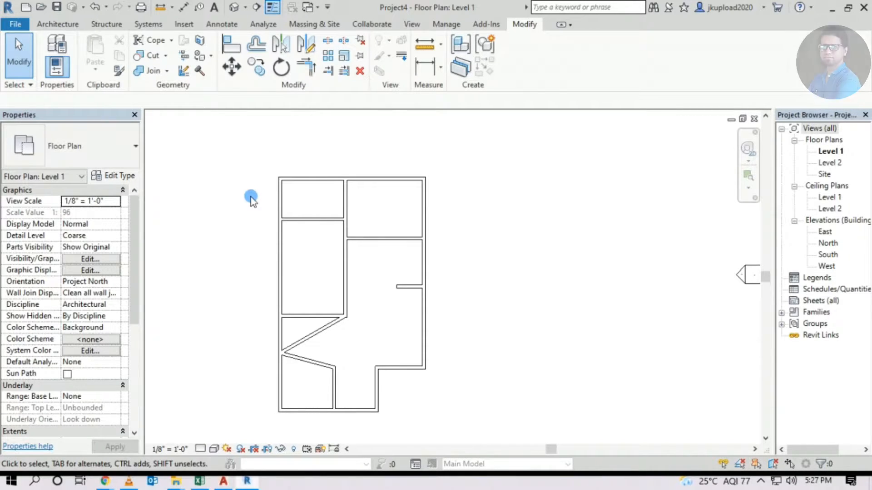
key(a)
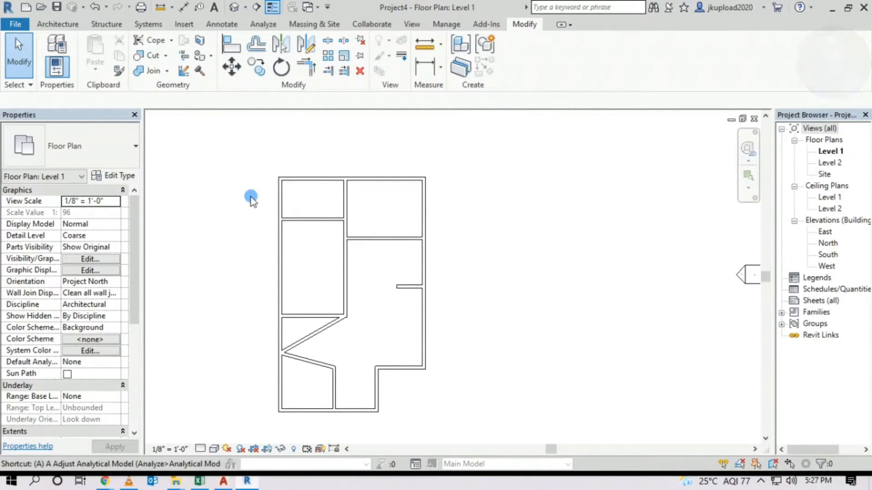
key(l)
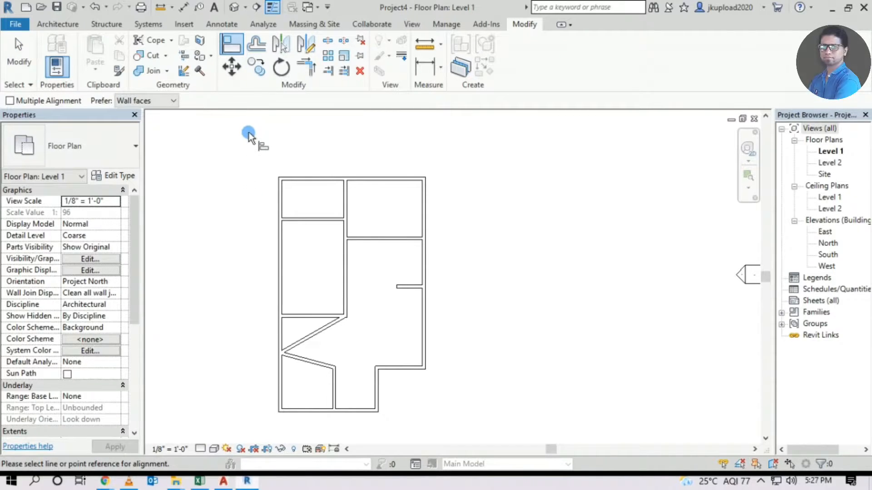
middle_drag(364, 281, 385, 244)
scroll(385, 245, up, 1)
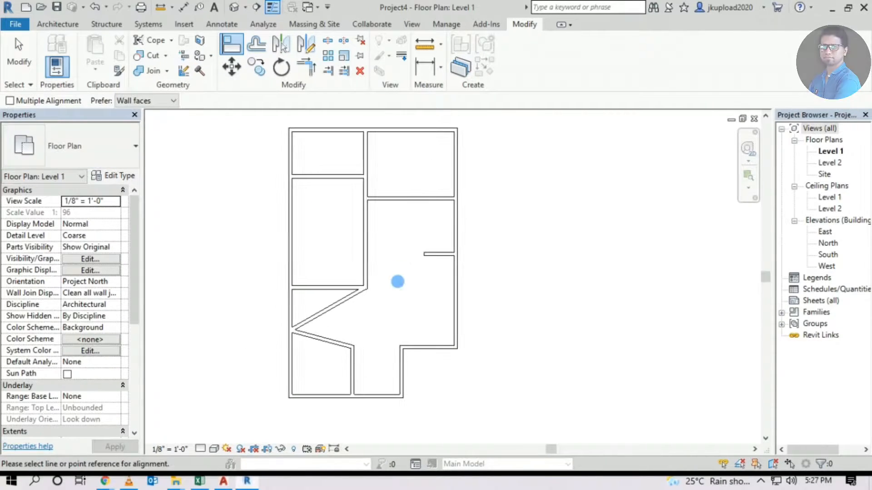
scroll(397, 282, up, 1)
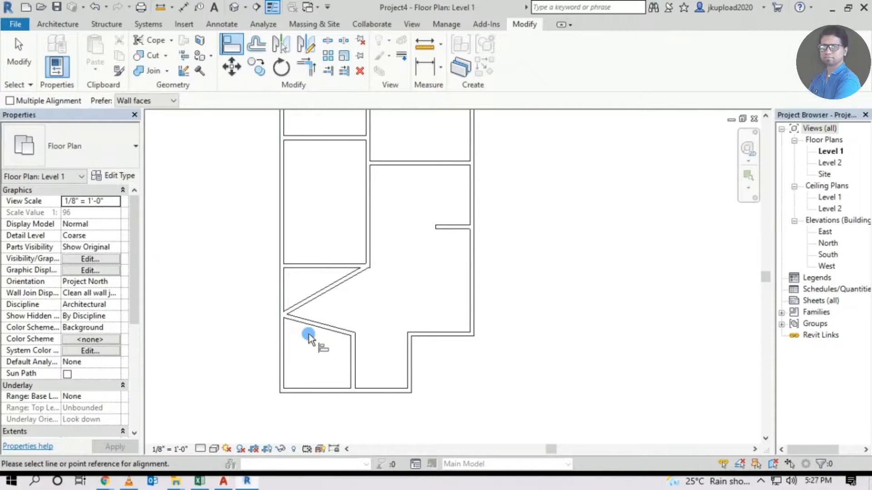
click(440, 333)
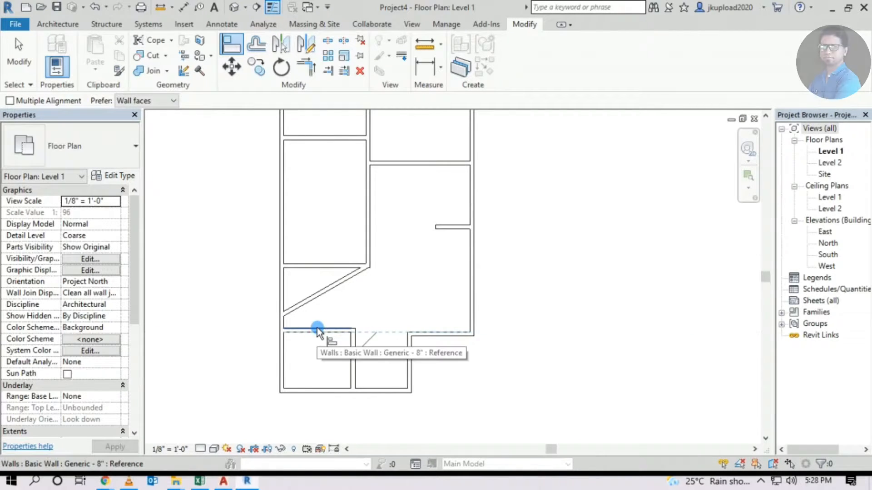
click(318, 330)
- Align the upper face of the lower-right horizontal wall with the upper face of the wall above the lower-left room
scroll(318, 336, up, 3)
scroll(395, 339, up, 7)
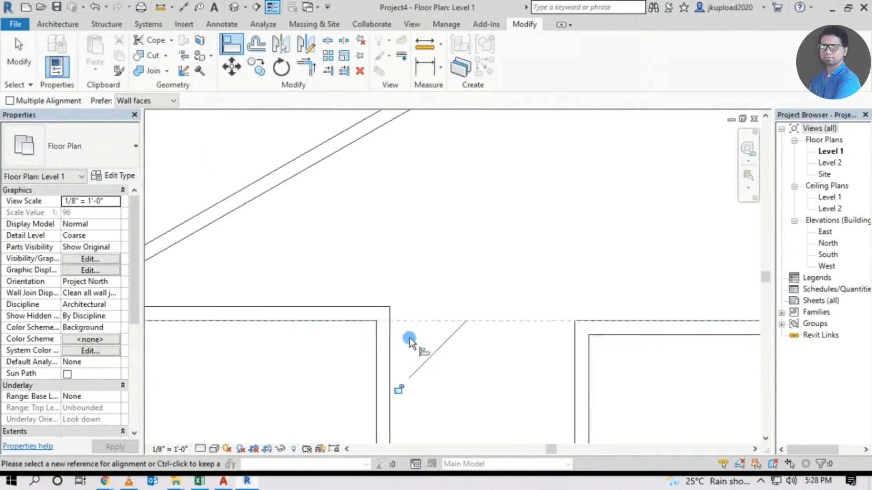
scroll(442, 331, down, 6)
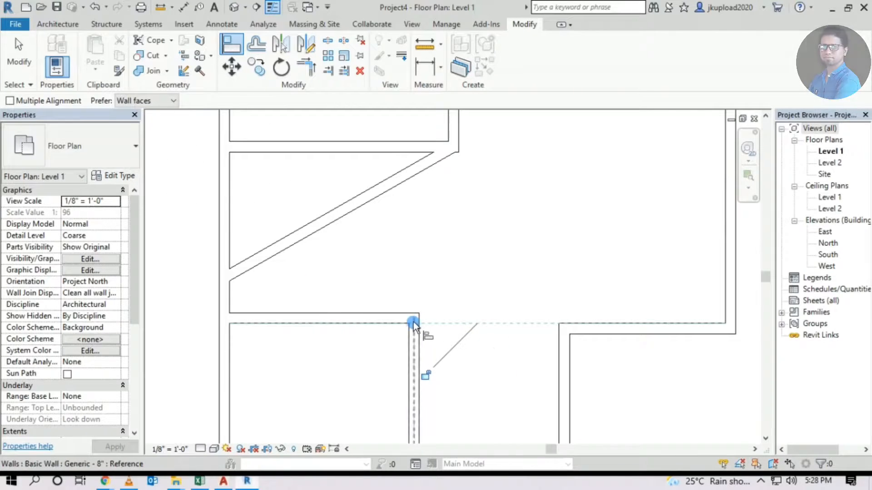
click(402, 313)
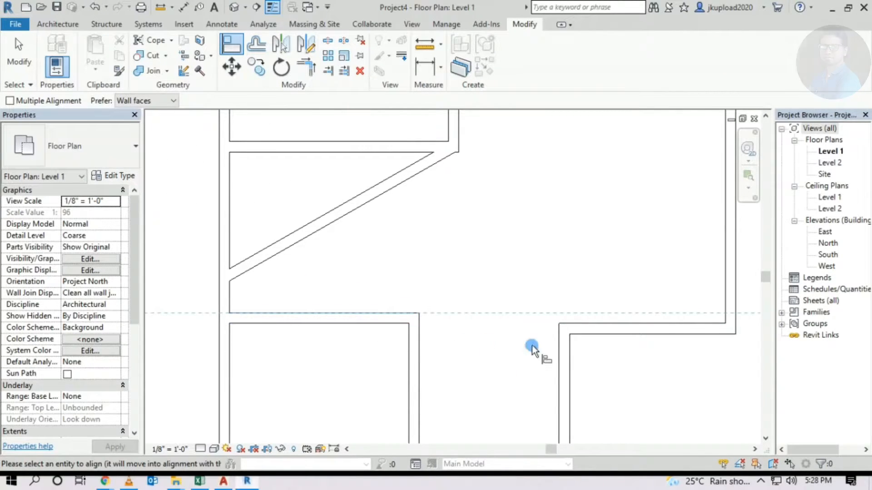
click(593, 322)
middle_drag(619, 341, 551, 347)
scroll(512, 337, down, 4)
middle_drag(450, 320, 435, 359)
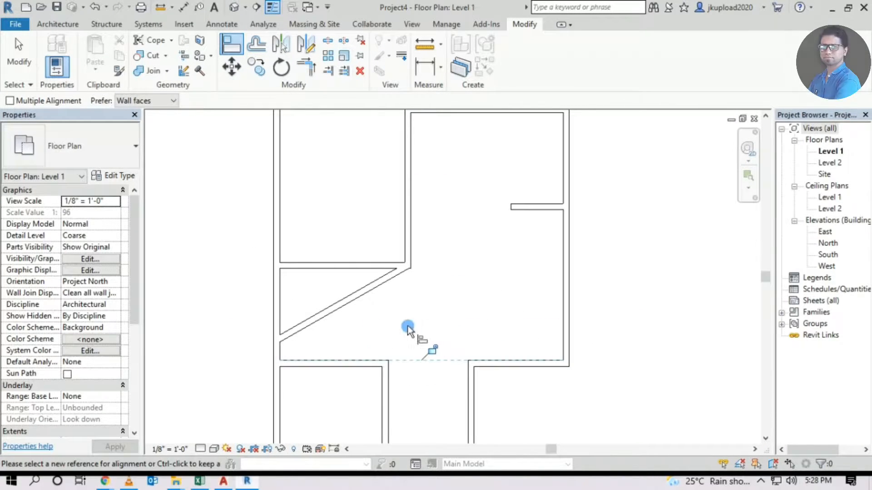
- Try aligning the lower-right horizontal wall with the lower face of the diagonal wall, and undo that alignment
middle_drag(409, 331, 461, 328)
click(405, 301)
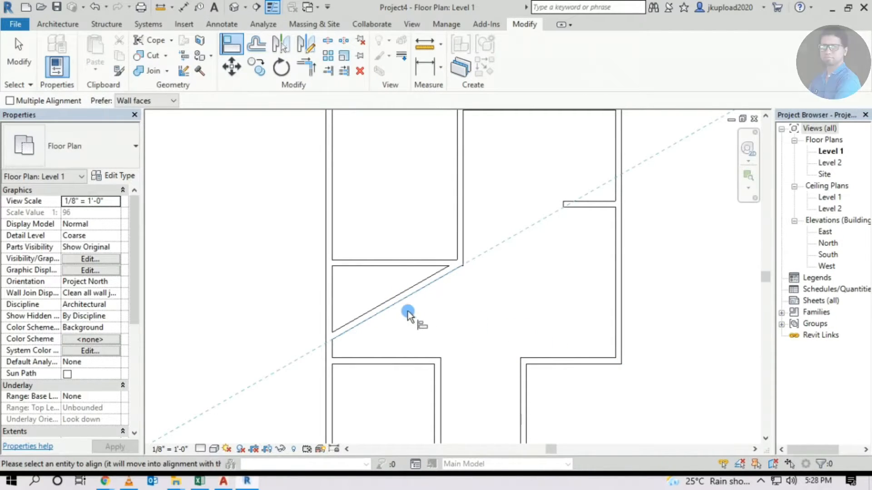
click(582, 356)
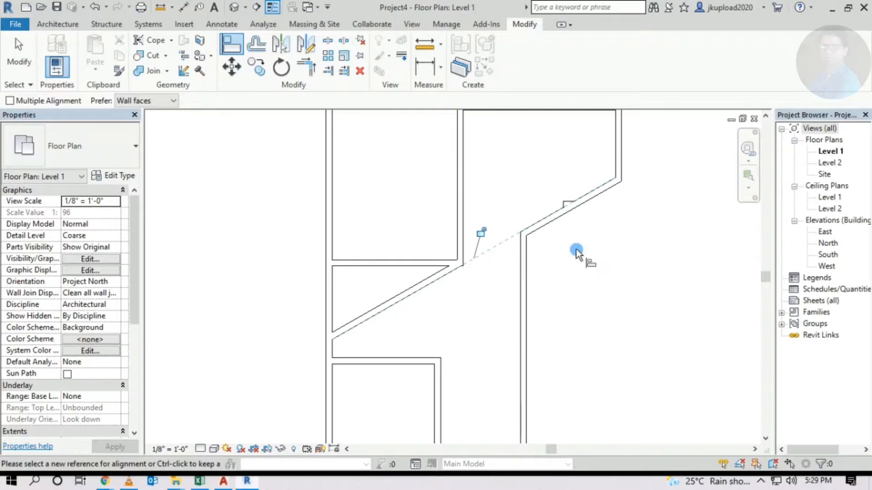
scroll(575, 252, down, 2)
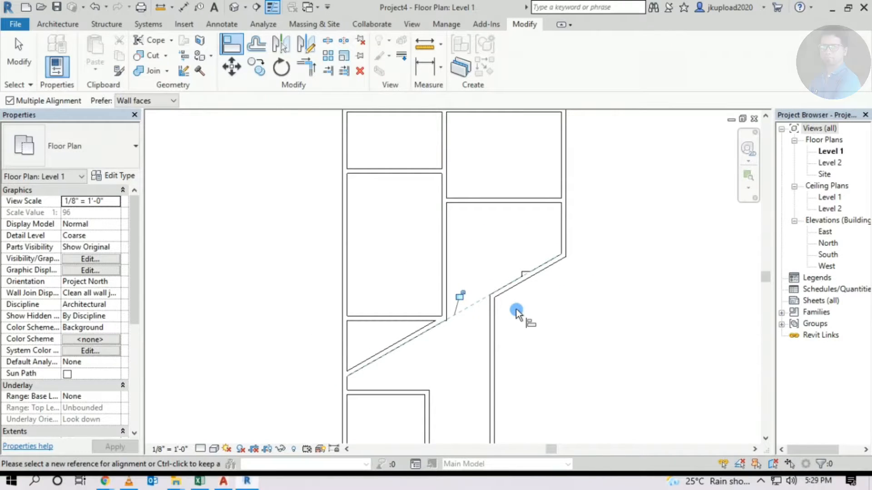
key(ctrl+z)
middle_drag(516, 304, 491, 360)
key(Escape)
scroll(467, 311, down, 3)
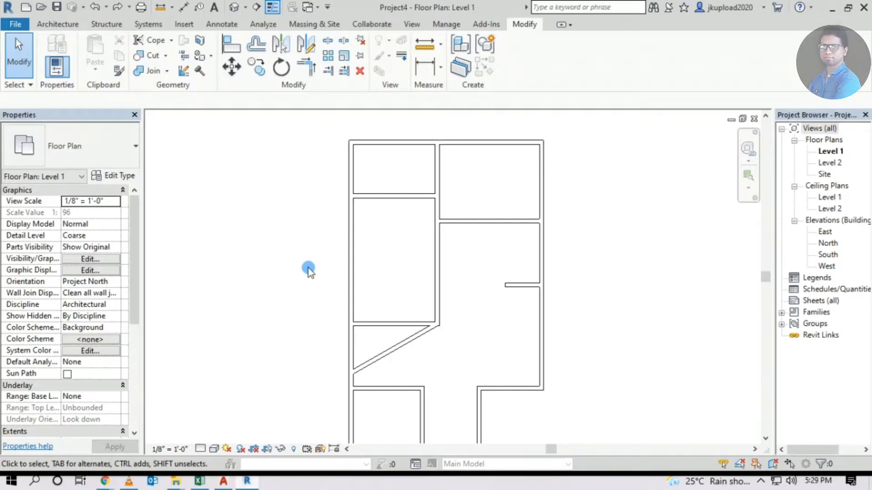
- Move the short stub wall on the plan's right side up and left, about 7' 11" below the horizontal wall above it
key(m)
key(v)
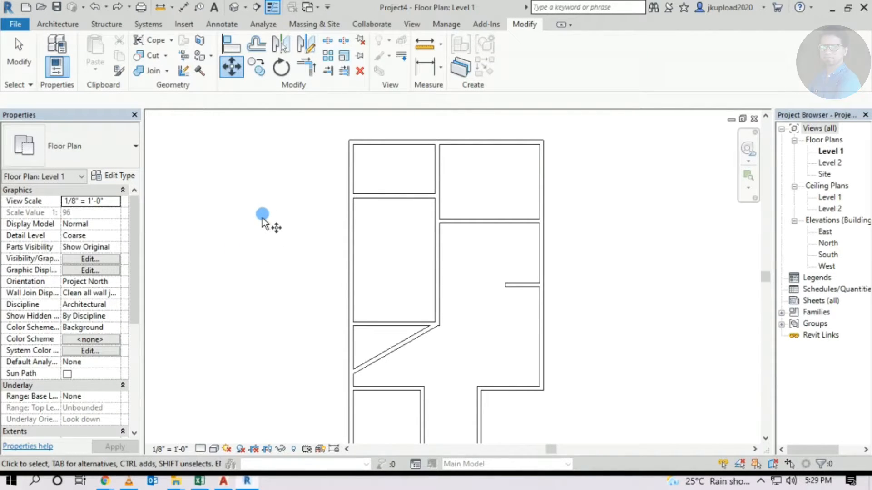
middle_drag(473, 318, 363, 306)
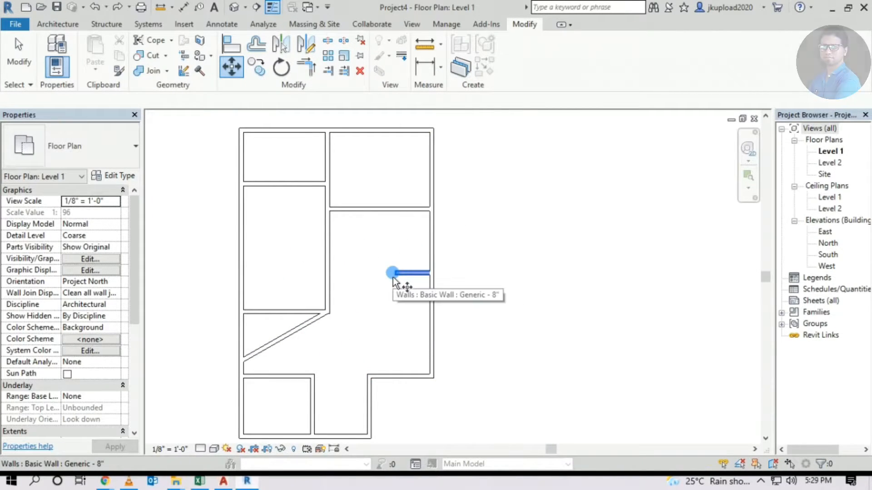
key(Return)
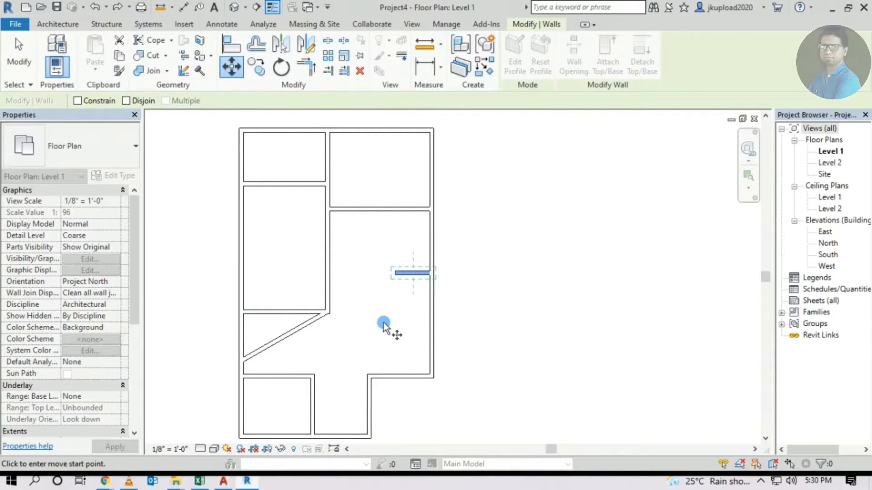
click(402, 278)
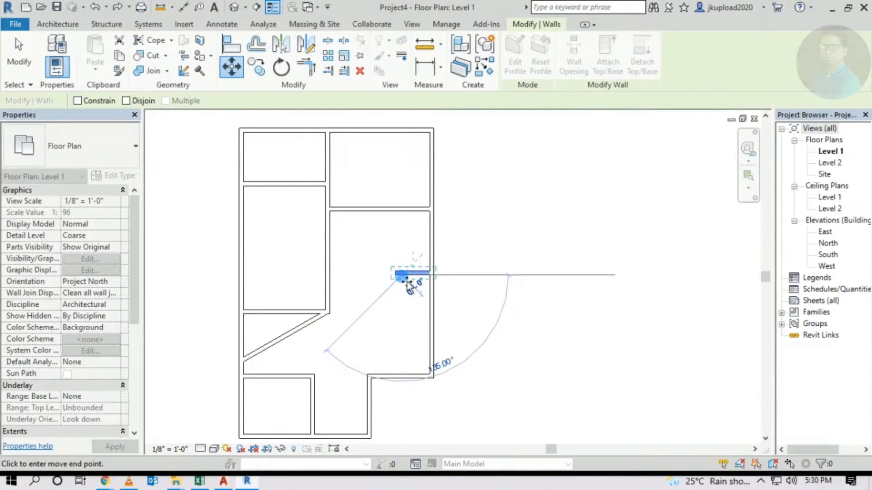
scroll(407, 284, up, 1)
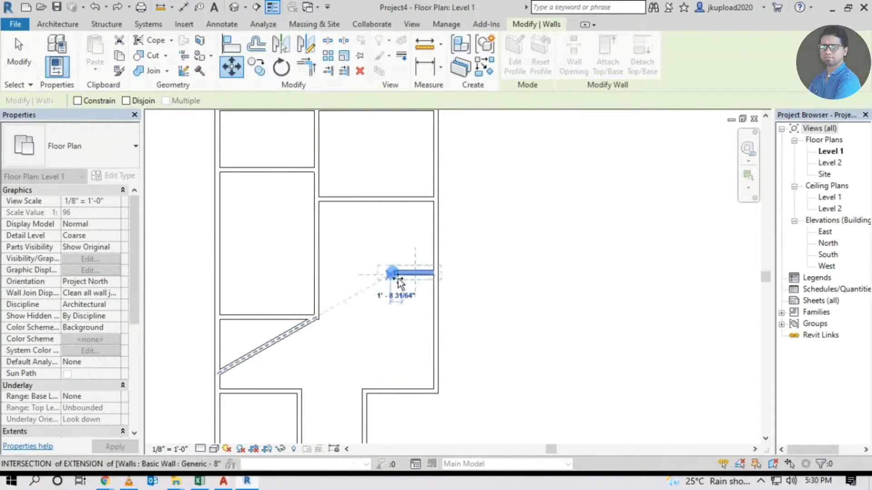
scroll(402, 255, up, 1)
click(368, 252)
scroll(408, 363, down, 2)
scroll(366, 298, up, 4)
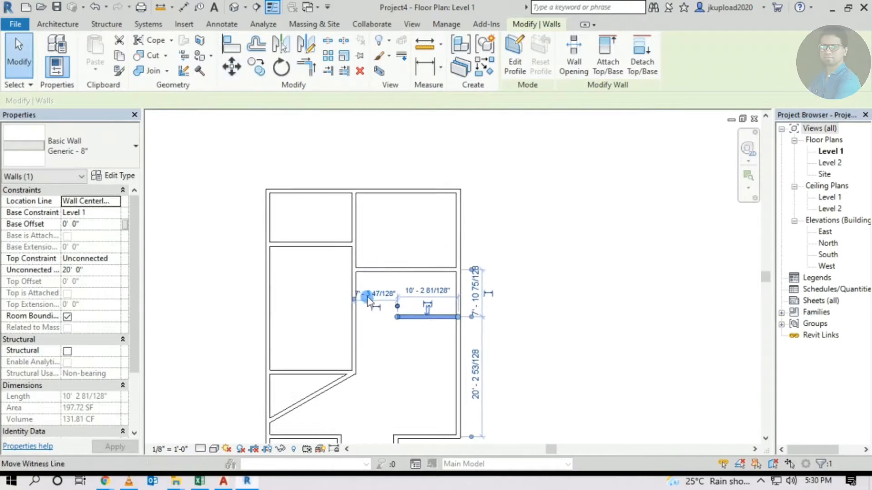
click(451, 360)
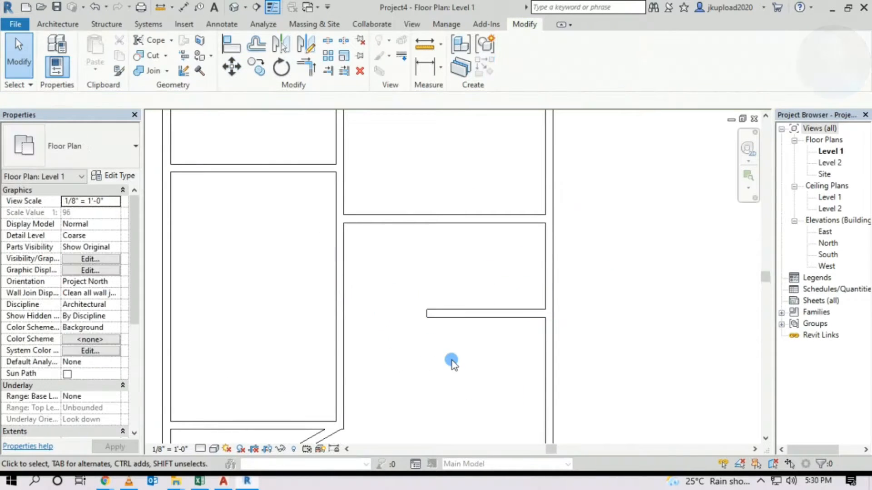
scroll(450, 363, down, 3)
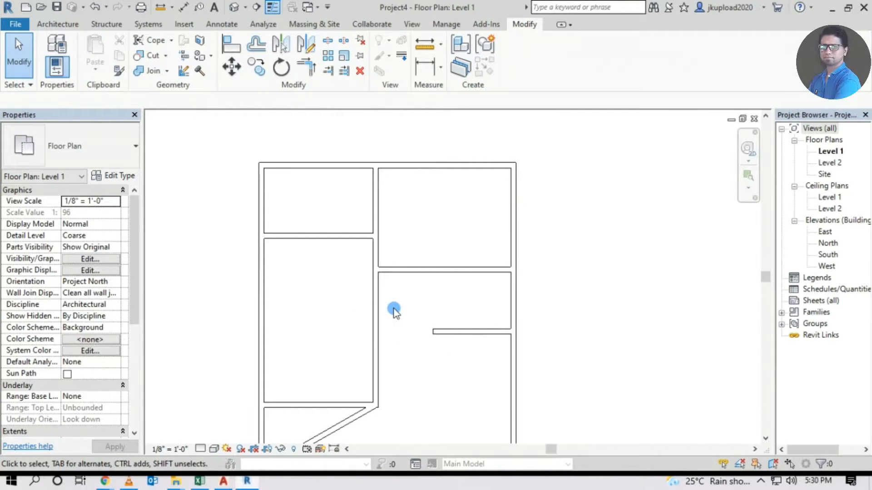
- Offset a copy of the horizontal wall below the upper-right room by 6' 0" upward into that room
click(257, 45)
key(Escape)
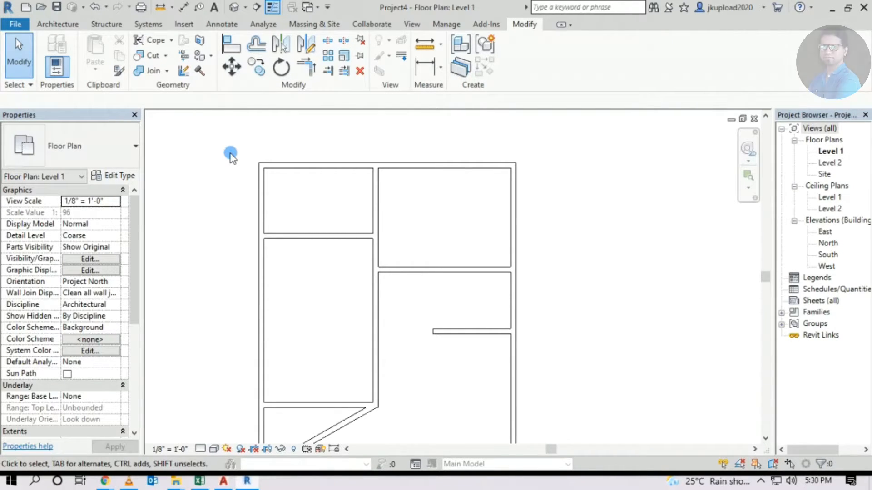
key(o)
key(f)
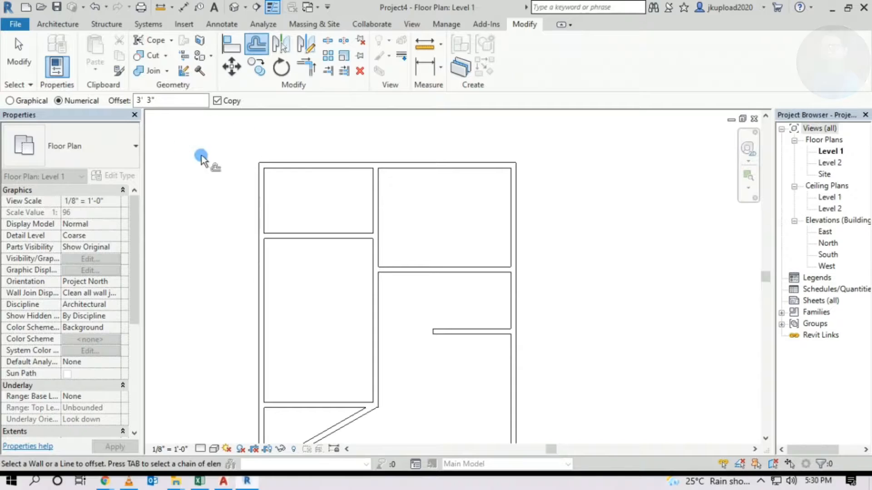
click(155, 106)
click(142, 104)
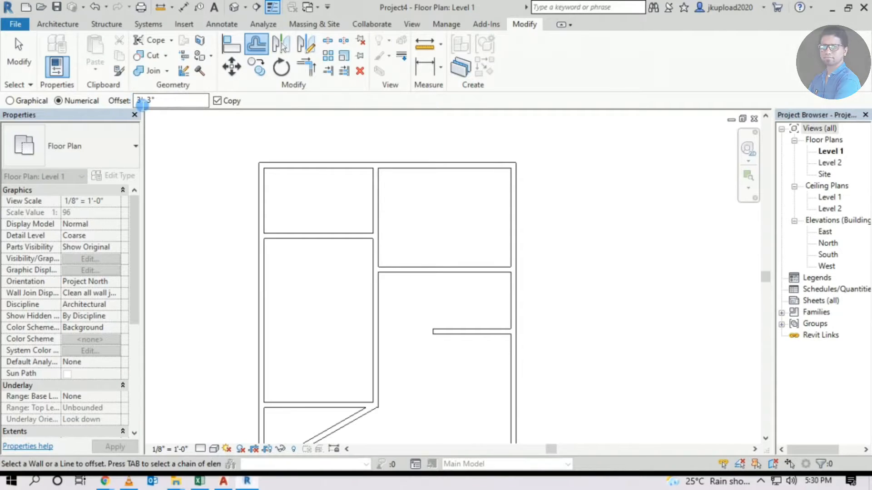
drag(143, 105, 124, 102)
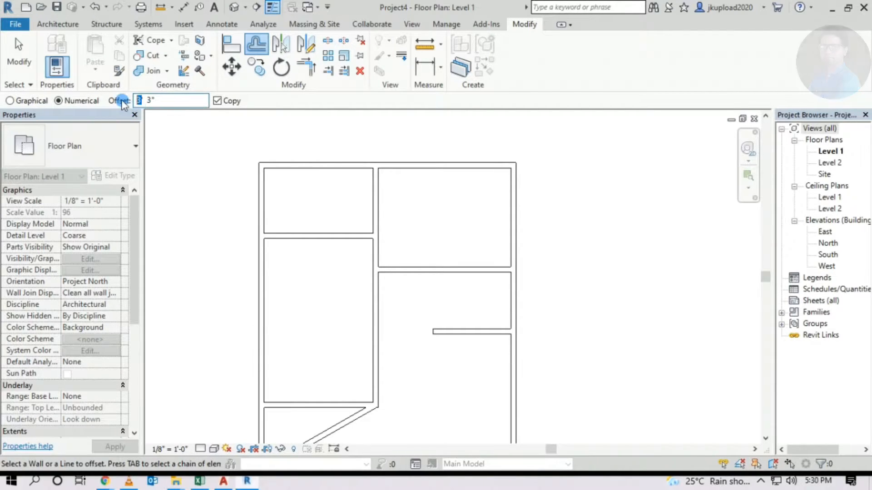
text(6' 0)
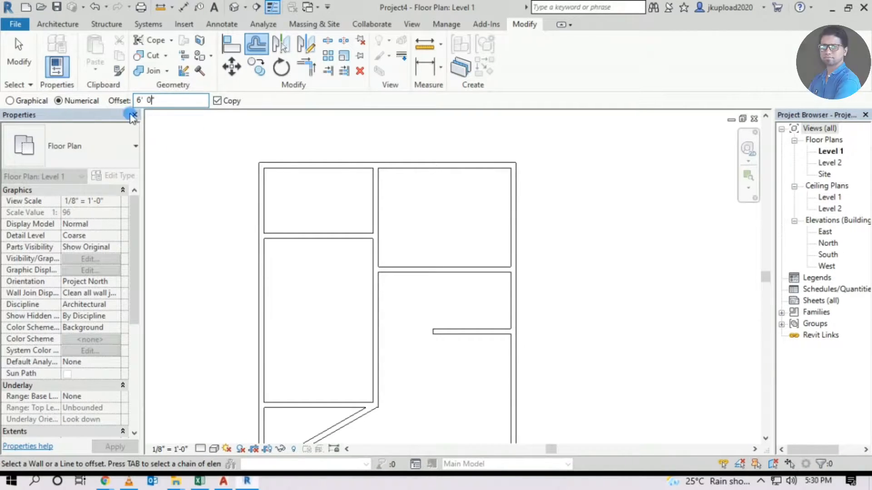
key(Return)
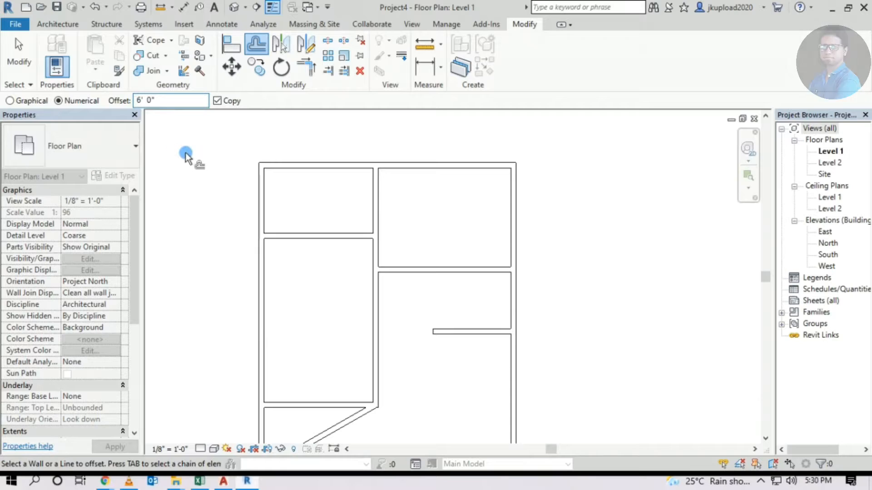
middle_drag(380, 314, 275, 218)
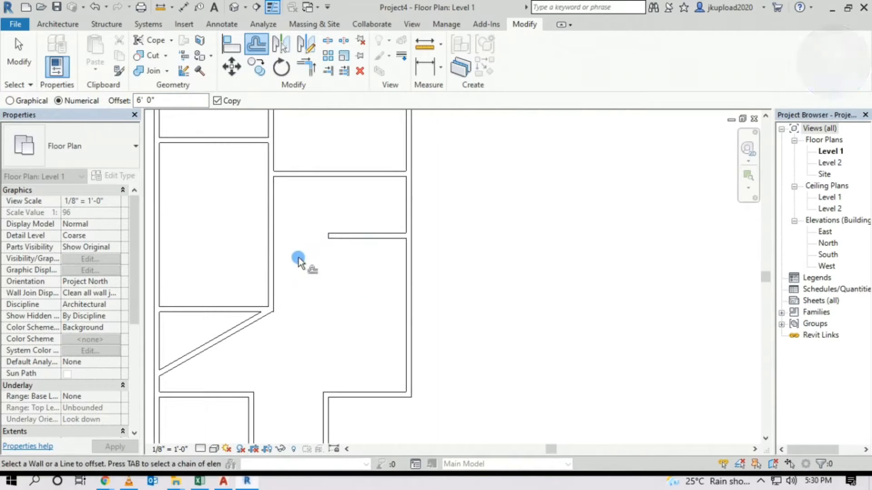
middle_drag(298, 258, 407, 260)
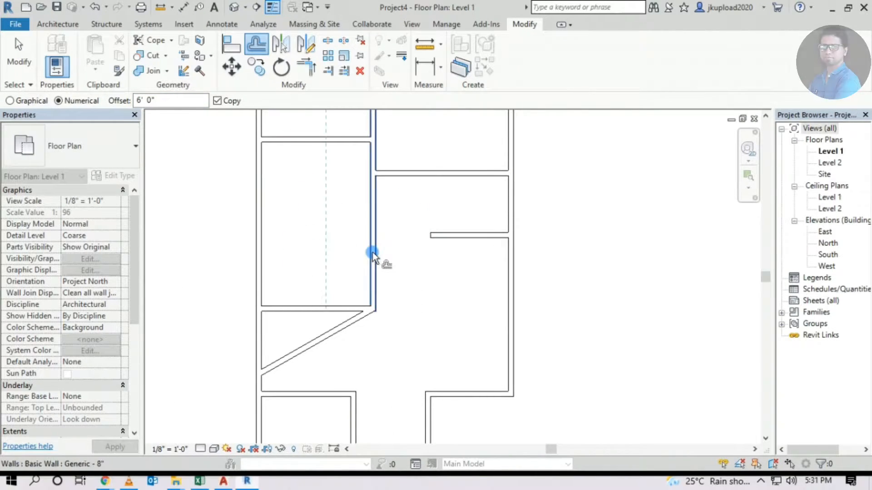
middle_drag(446, 180, 414, 216)
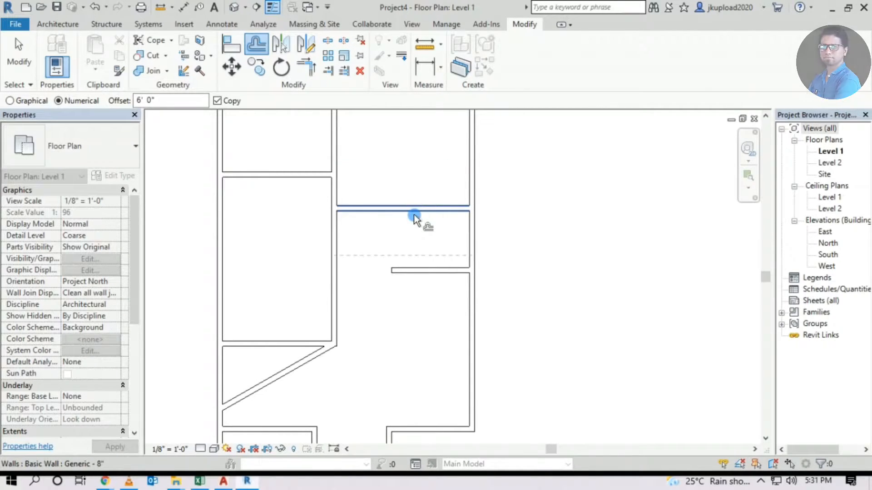
scroll(414, 208, up, 3)
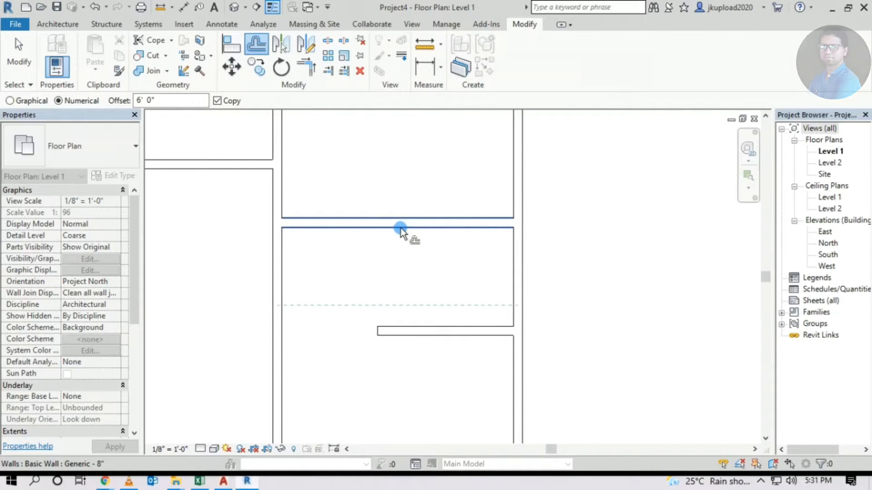
scroll(400, 228, down, 1)
middle_drag(400, 228, 426, 278)
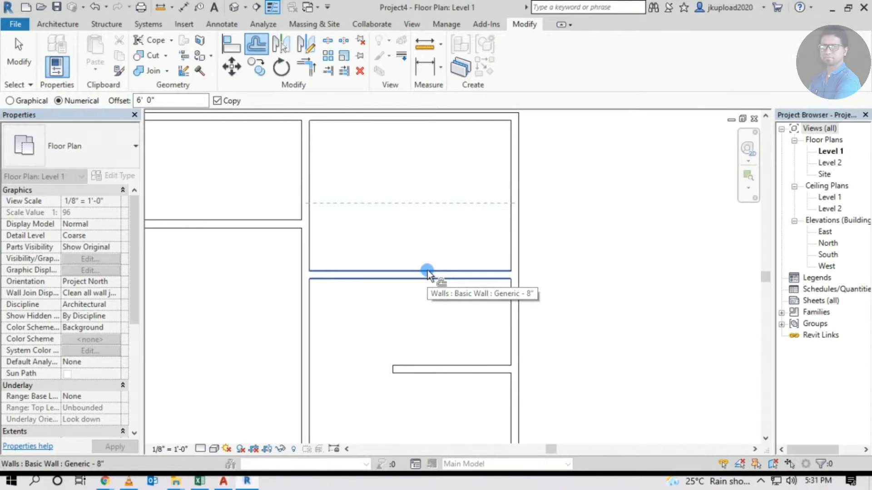
click(427, 270)
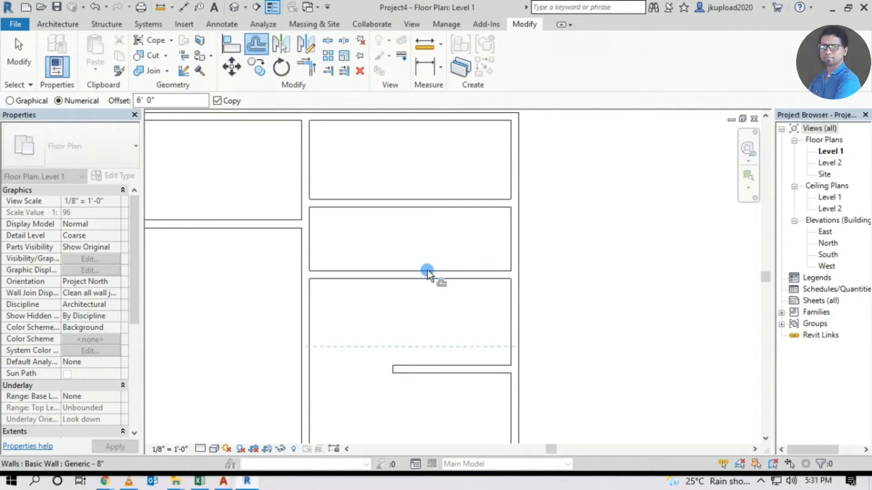
- Offset a copy of the horizontal wall above the stub wall by 6' 0" downward
middle_drag(447, 236, 491, 193)
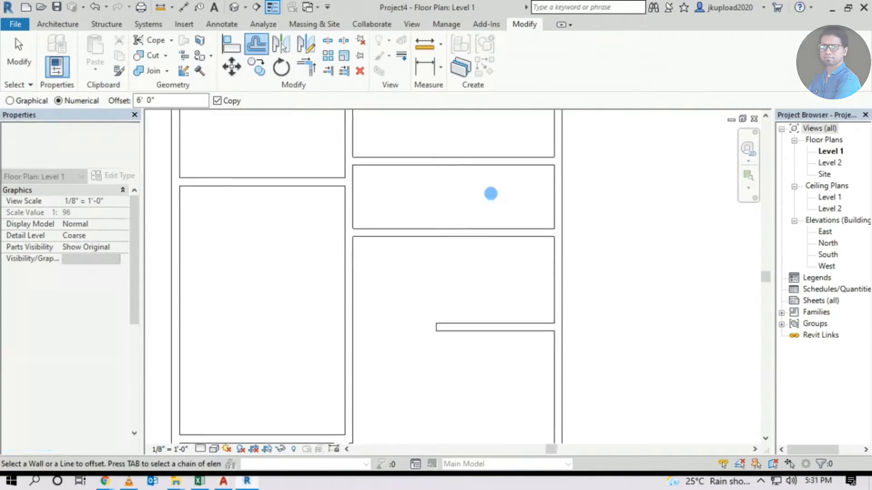
click(459, 239)
scroll(512, 254, down, 5)
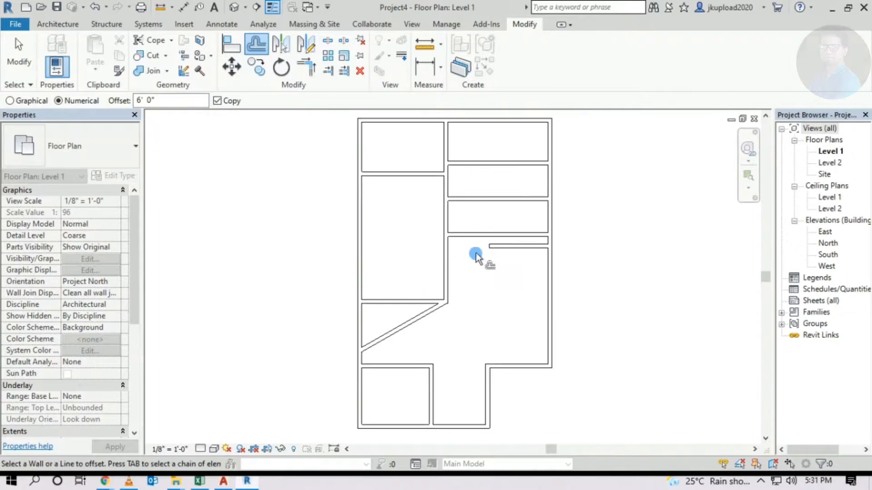
key(Escape)
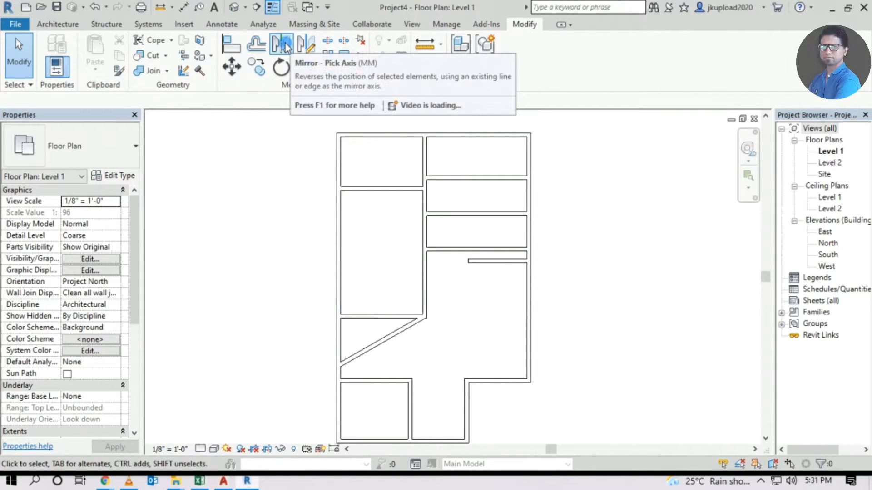
- Mirror a copy of the stub wall about the central vertical interior wall, using that wall as the picked axis
click(286, 47)
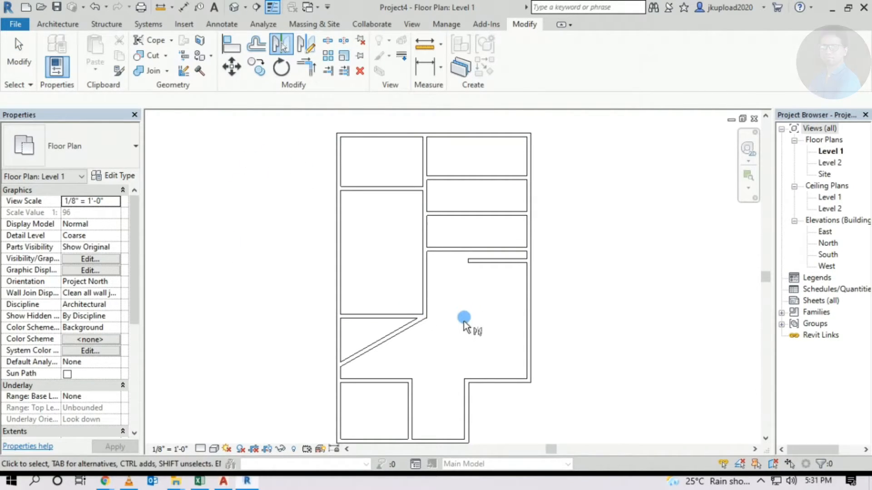
scroll(463, 322, up, 1)
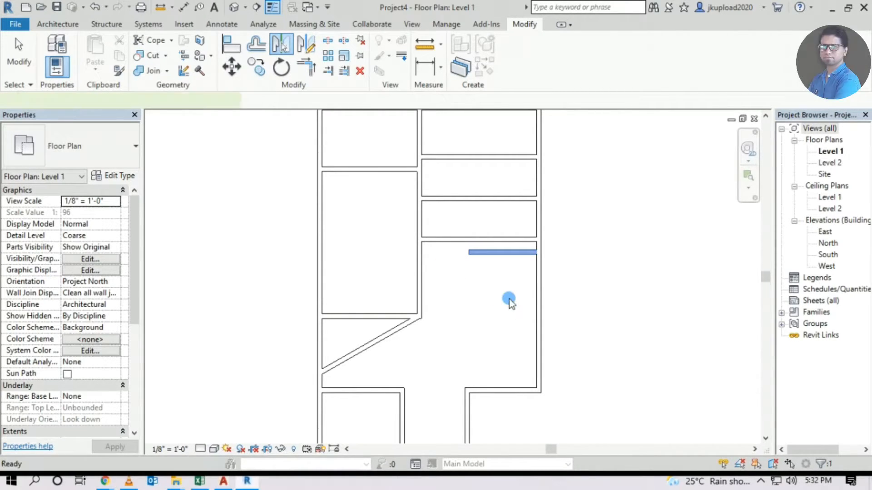
key(Return)
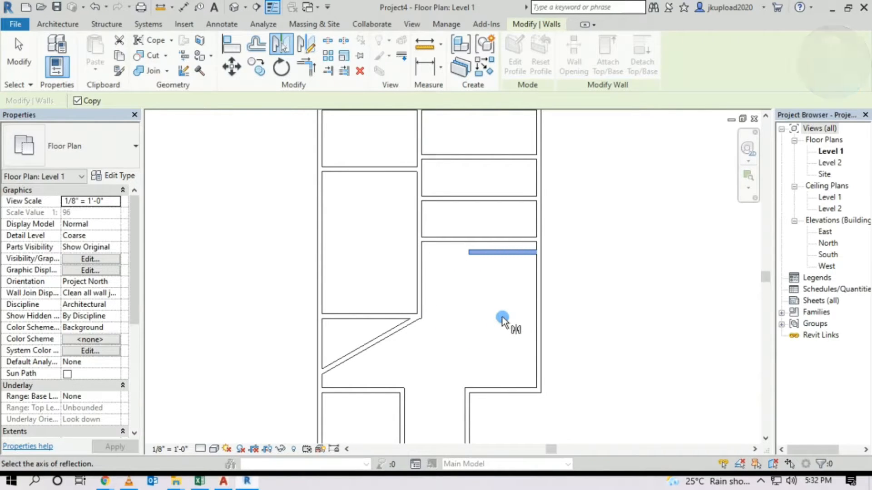
scroll(549, 257, up, 2)
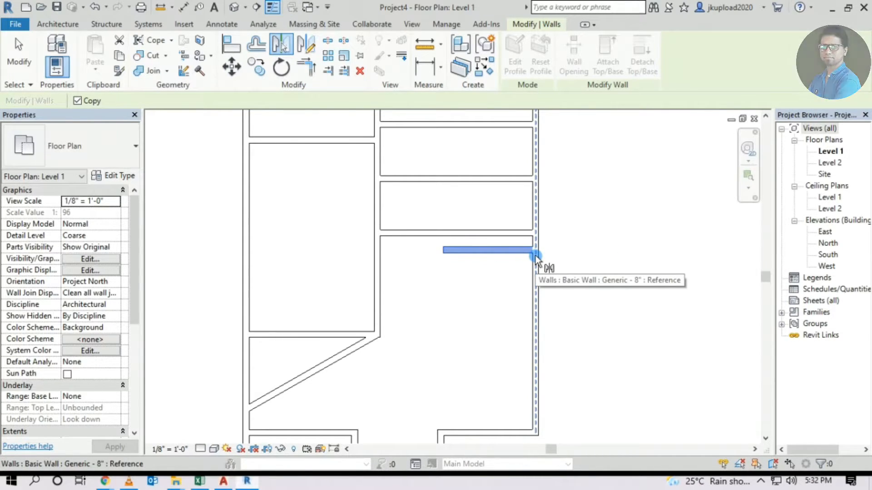
click(378, 255)
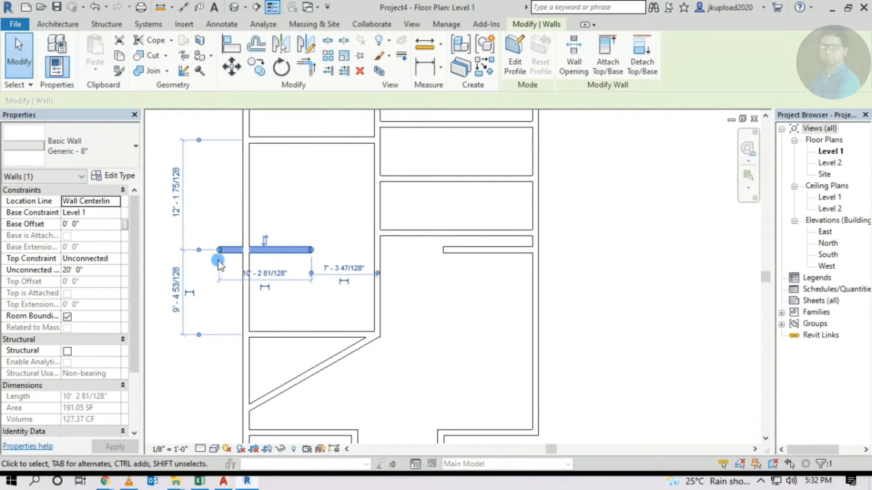
click(458, 320)
scroll(227, 258, up, 2)
scroll(238, 258, down, 3)
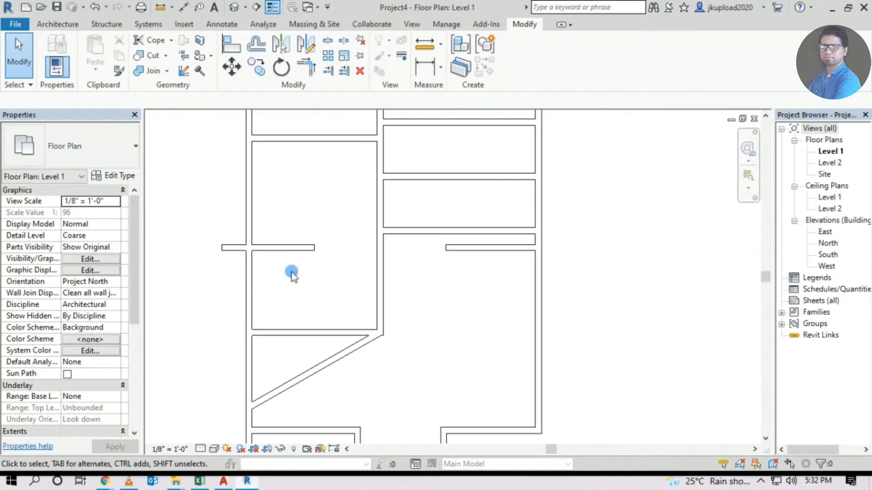
scroll(211, 241, up, 2)
middle_drag(286, 275, 300, 309)
scroll(314, 297, down, 3)
scroll(375, 302, down, 2)
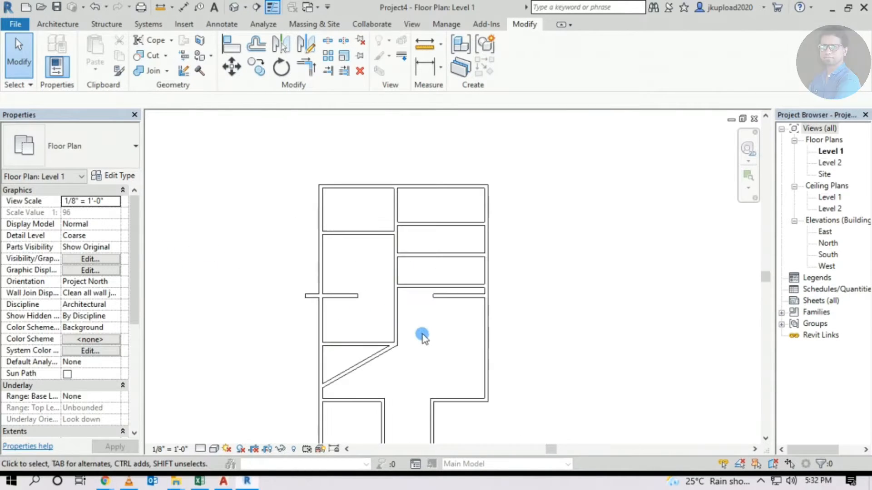
middle_drag(418, 335, 451, 363)
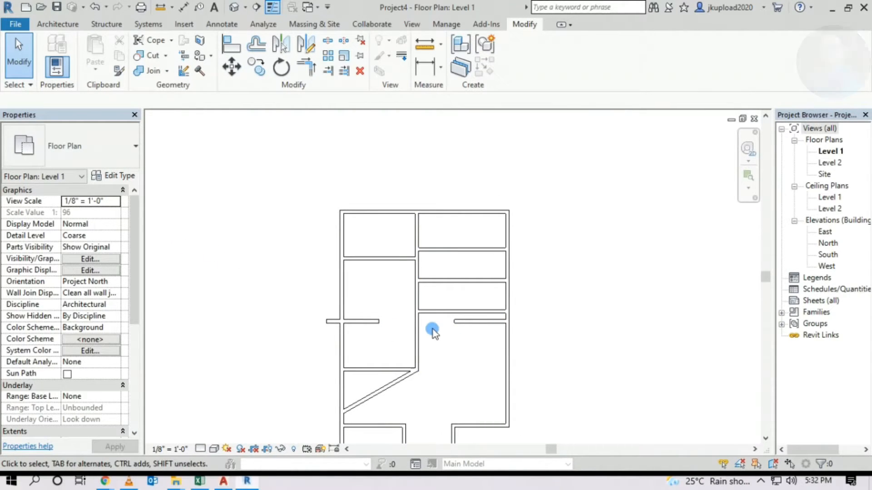
- Delete the mirrored wall that crosses the plan's left exterior wall
click(369, 321)
key(Delete)
middle_drag(434, 352, 428, 348)
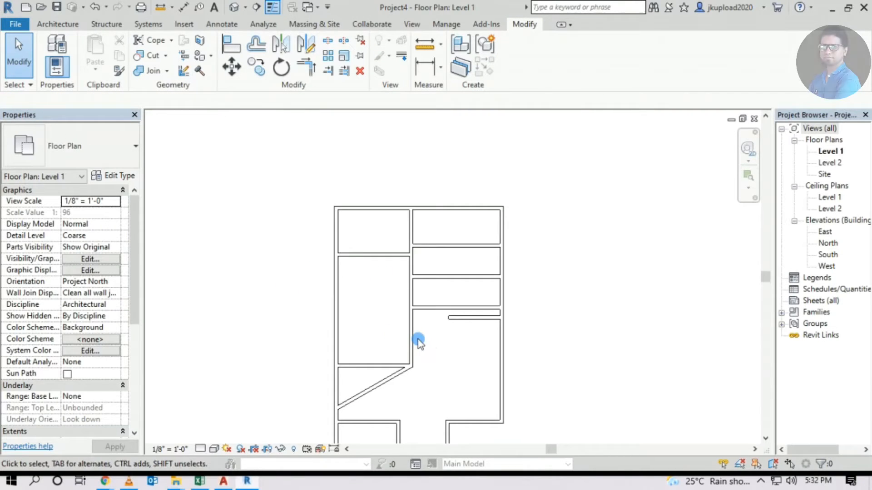
- Try mirroring the stub wall about a drawn diagonal axis, and undo that mirror
click(306, 46)
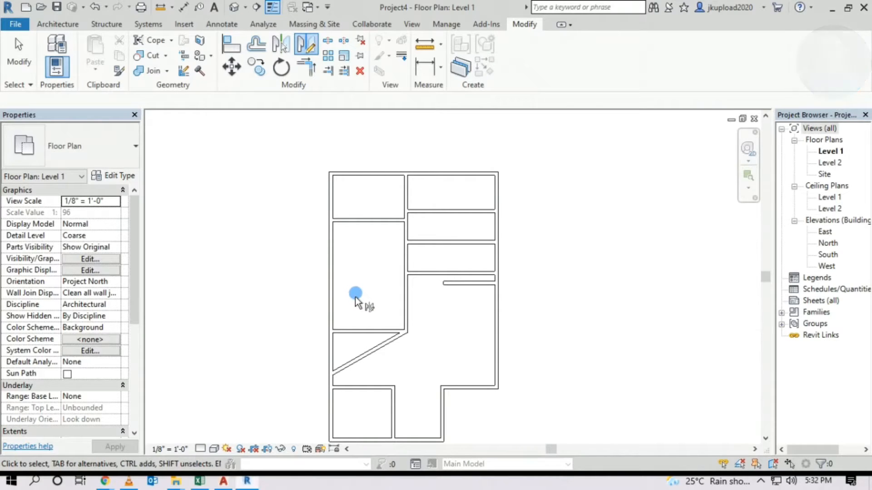
scroll(476, 305, up, 1)
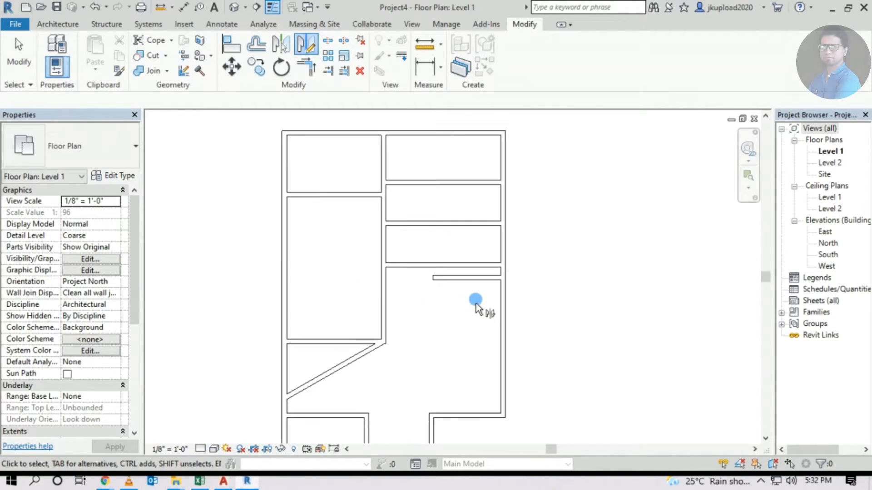
scroll(459, 275, up, 1)
click(459, 278)
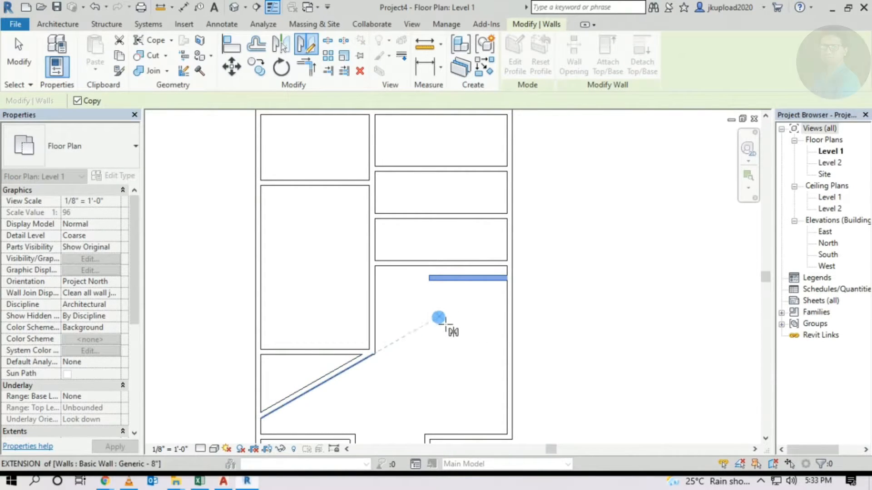
scroll(452, 344, up, 2)
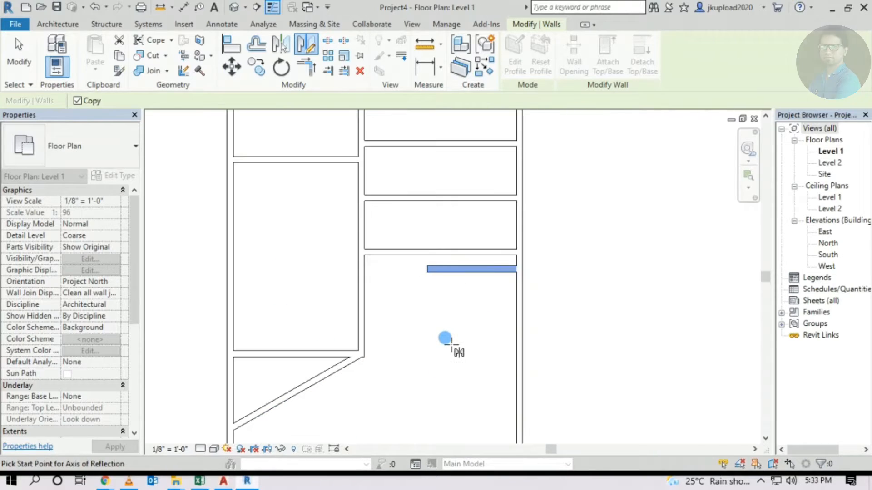
click(393, 257)
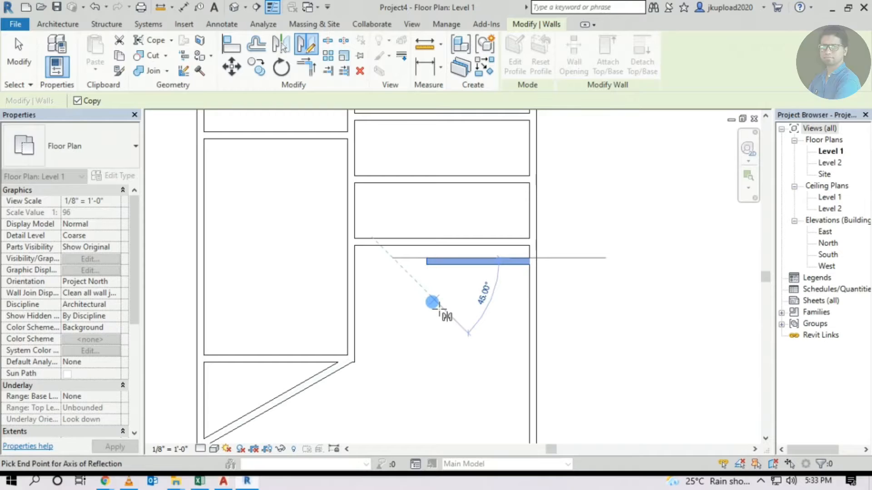
scroll(434, 323, up, 1)
click(434, 333)
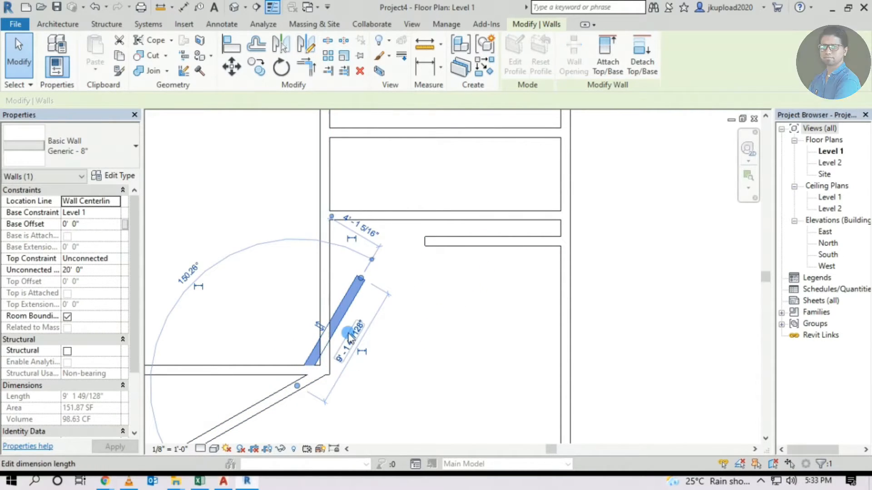
key(ctrl+z)
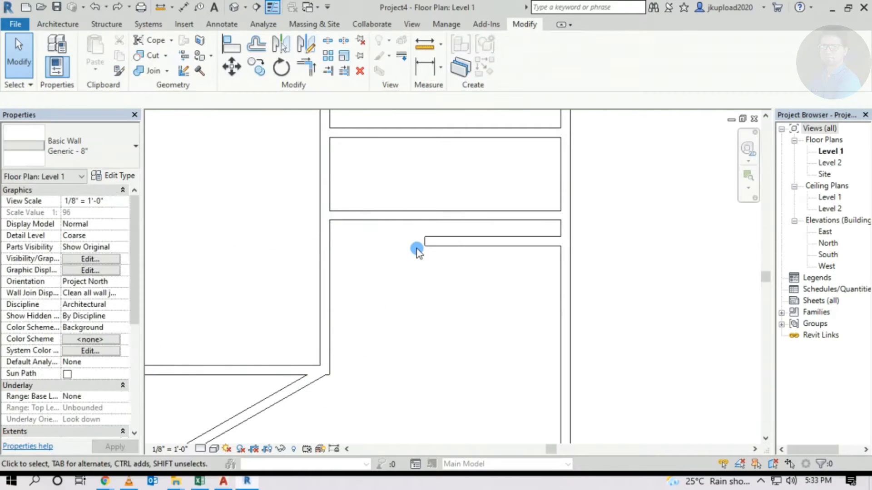
- Mirror a copy of the stub wall about a vertical axis drawn just left of its free end
click(305, 44)
scroll(488, 263, down, 1)
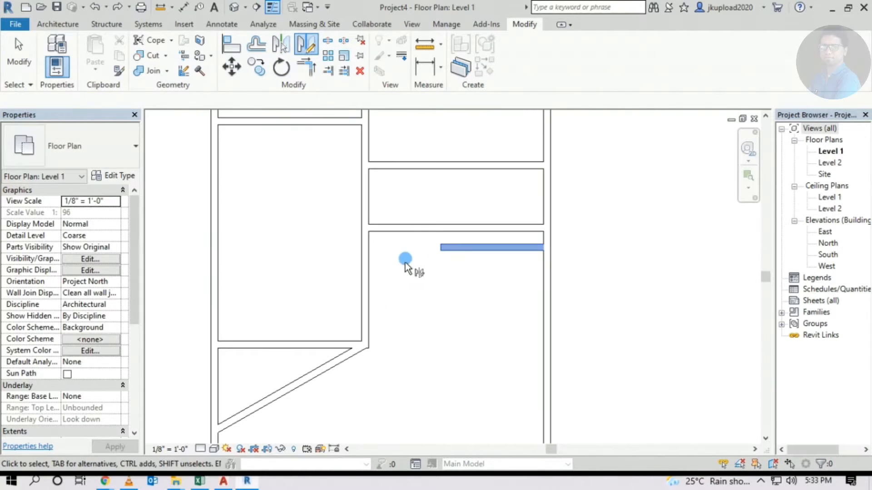
key(Return)
click(416, 247)
click(420, 289)
key(Escape)
scroll(348, 277, up, 1)
middle_drag(324, 286, 447, 271)
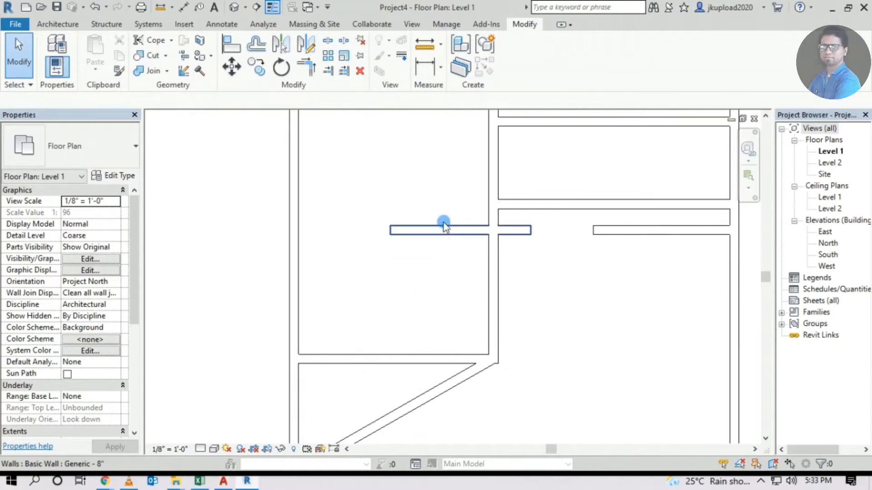
- Move the mirrored wall left and slightly up so it stands free inside the large left room
drag(443, 226, 386, 216)
click(402, 248)
scroll(439, 325, down, 1)
click(507, 326)
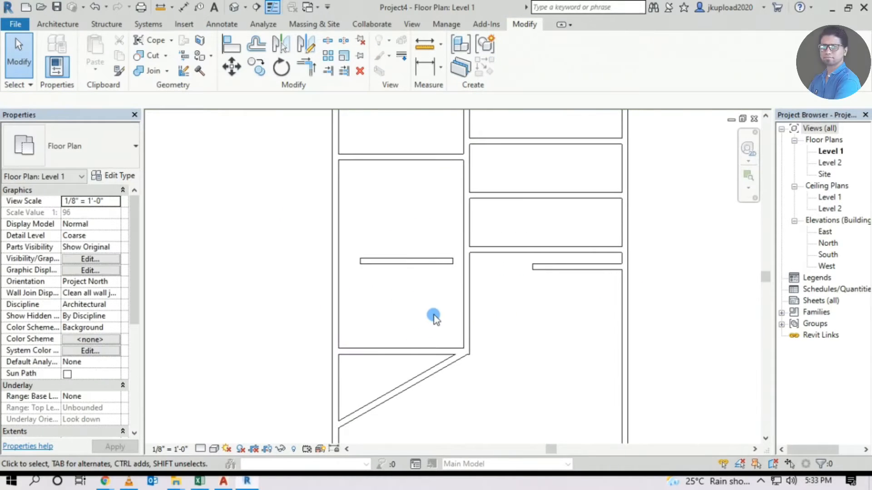
middle_drag(419, 296, 419, 310)
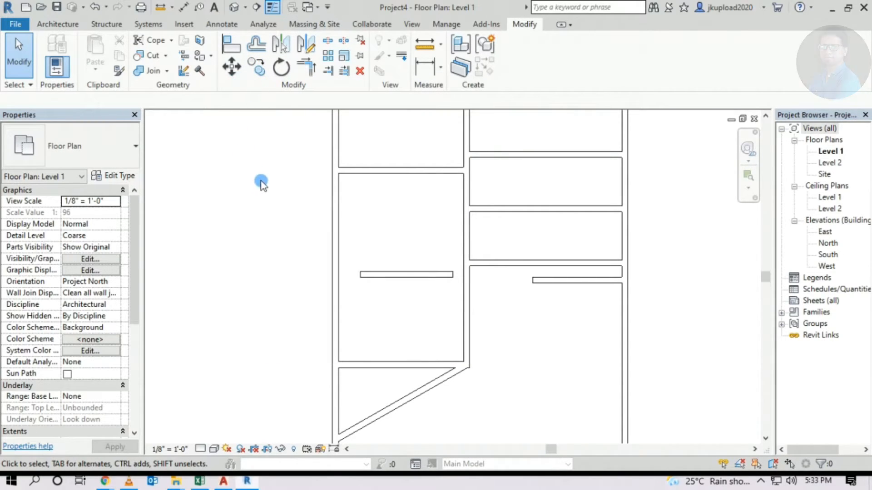
- Copy the diagonal wall from its midpoint to the right into the large lower-right room, about 7' 3" perpendicular from the original
key(c)
key(o)
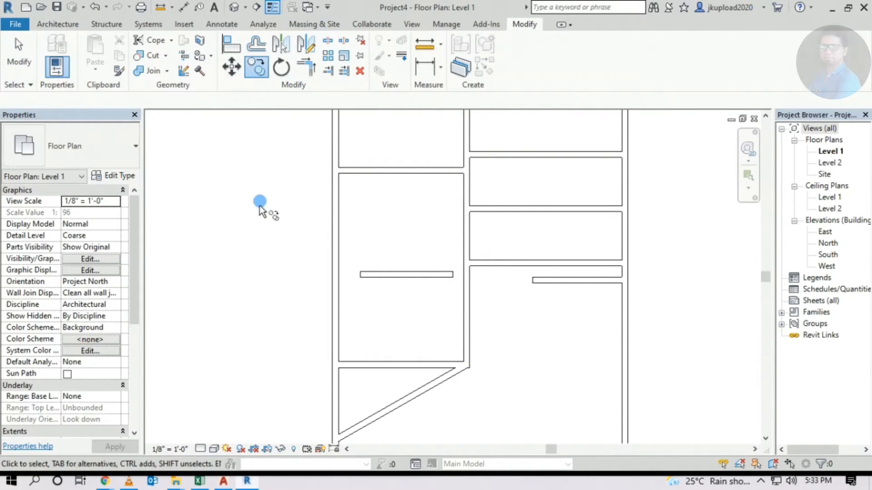
middle_drag(341, 238, 309, 188)
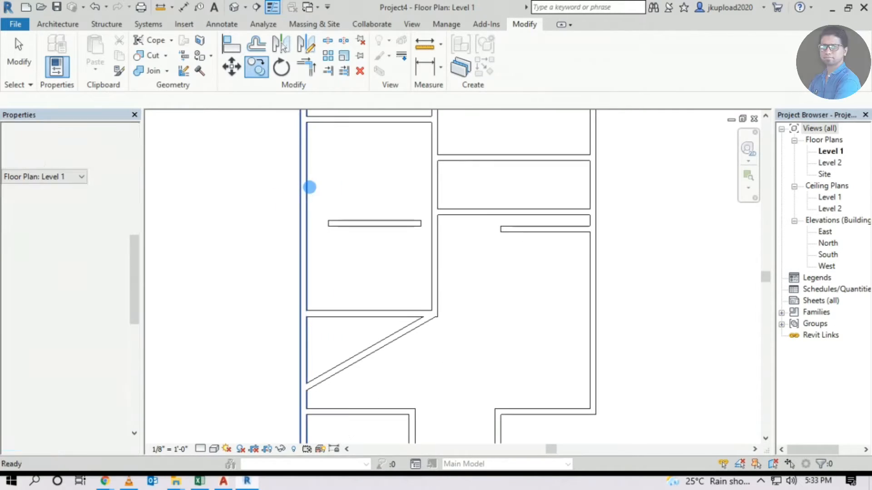
middle_drag(433, 266, 411, 233)
scroll(439, 263, down, 1)
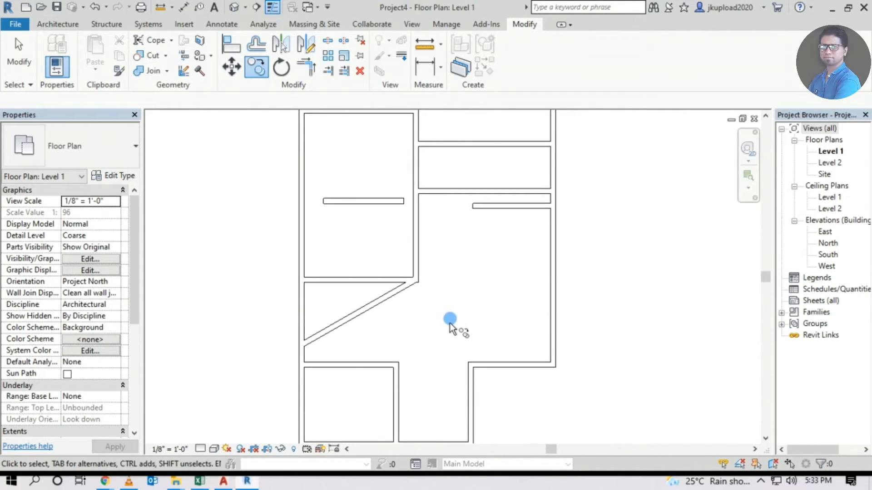
click(369, 308)
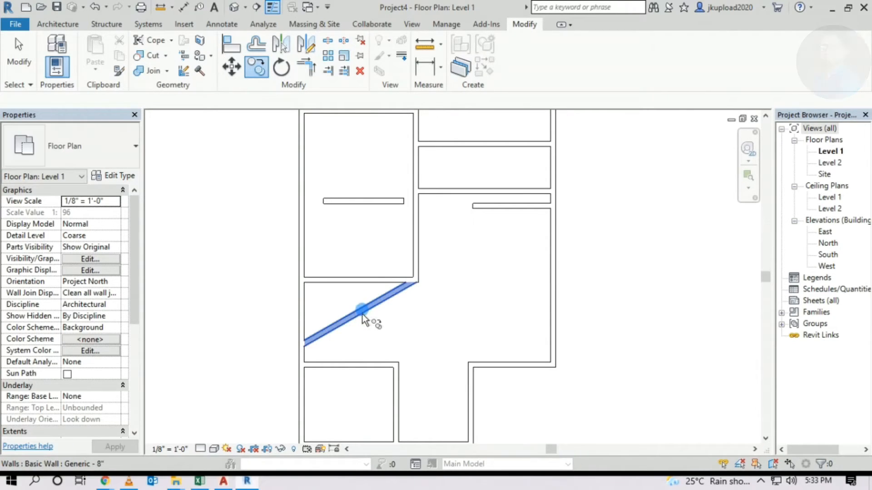
key(Return)
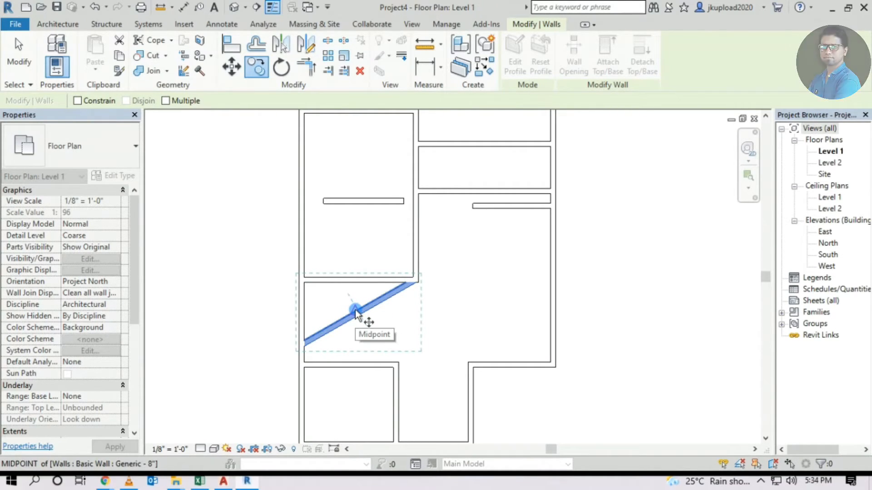
click(355, 310)
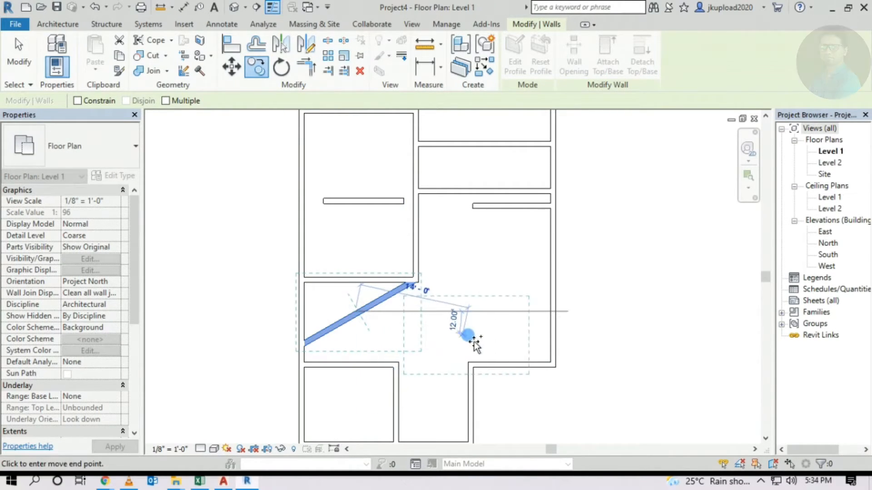
click(462, 317)
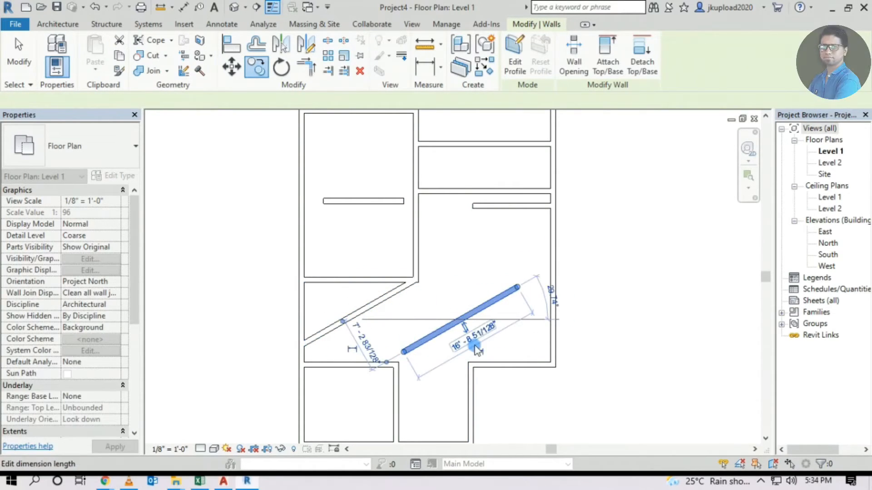
click(452, 283)
scroll(453, 339, up, 2)
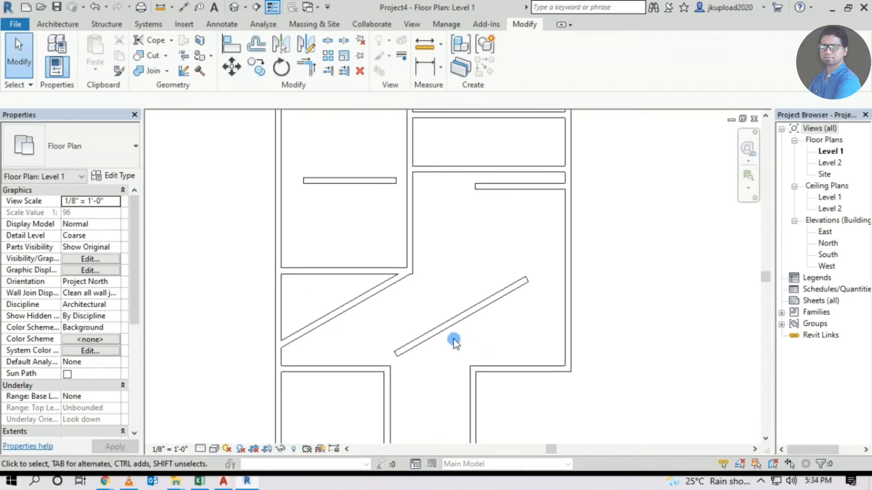
middle_drag(437, 296, 364, 307)
scroll(399, 280, down, 3)
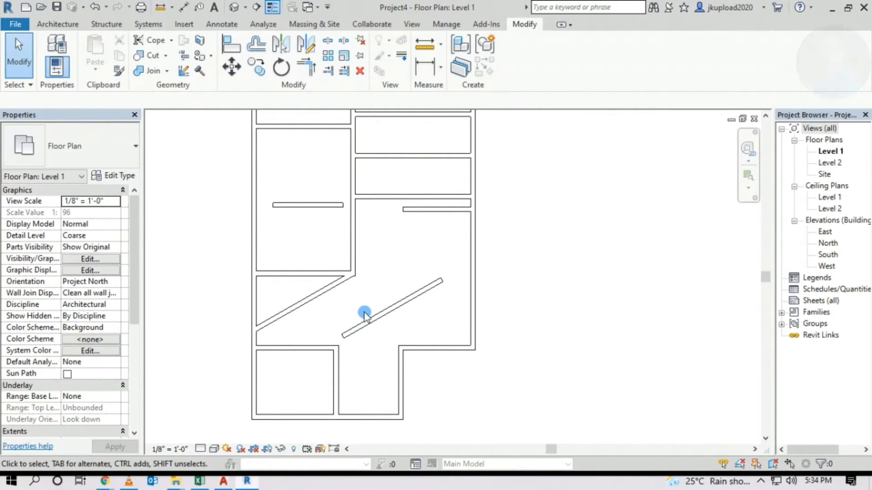
middle_drag(370, 293, 372, 297)
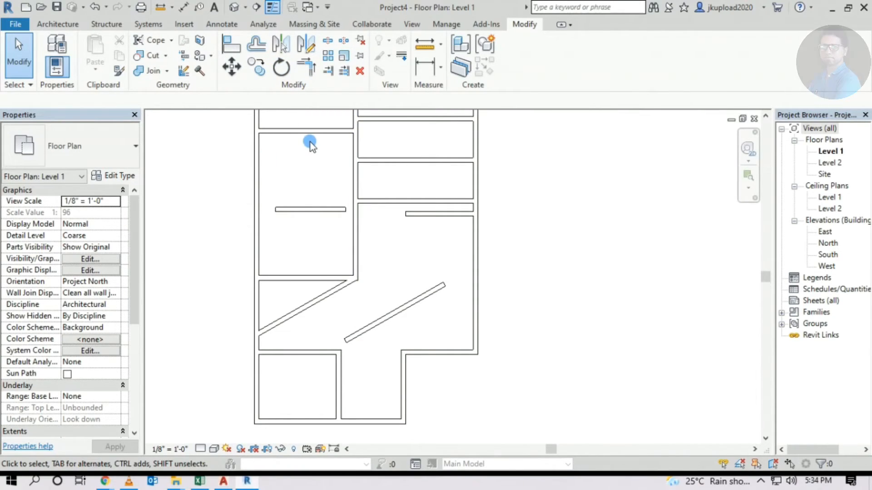
- Rotate the copied diagonal wall counterclockwise about a centre just below its midpoint until it stands nearly vertical, about 84° from horizontal
key(r)
key(o)
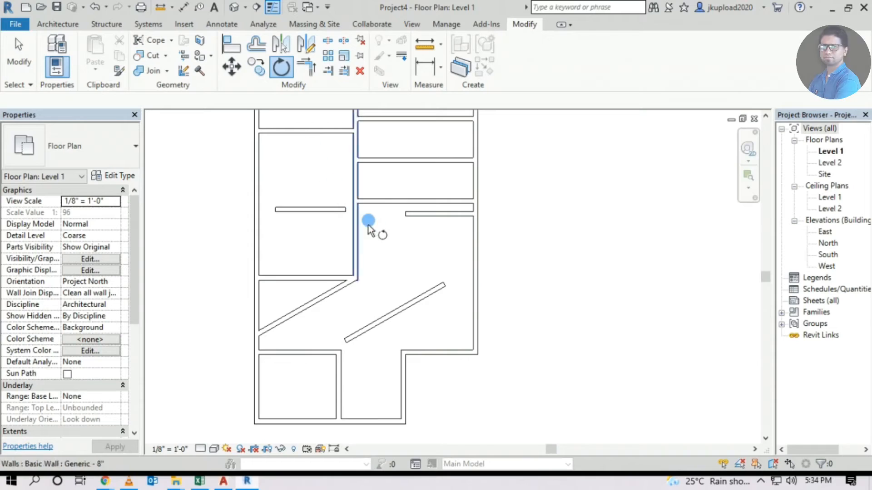
scroll(408, 245, down, 4)
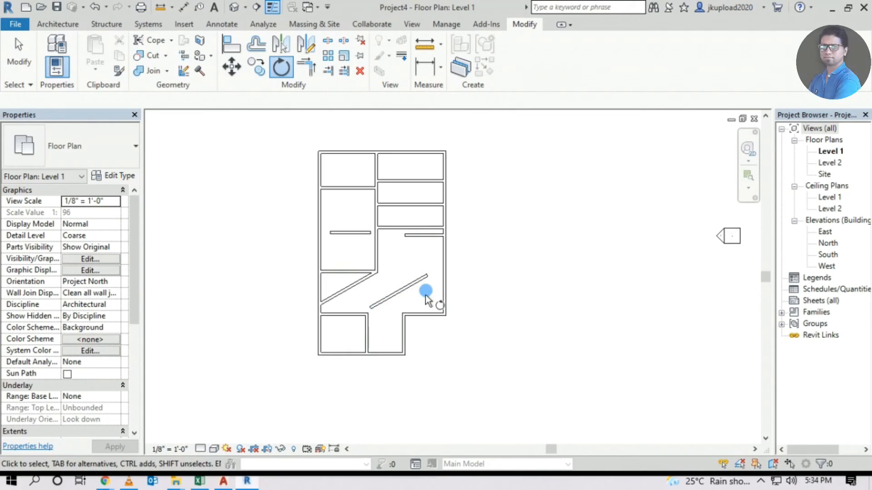
middle_drag(425, 295, 422, 254)
scroll(390, 304, up, 1)
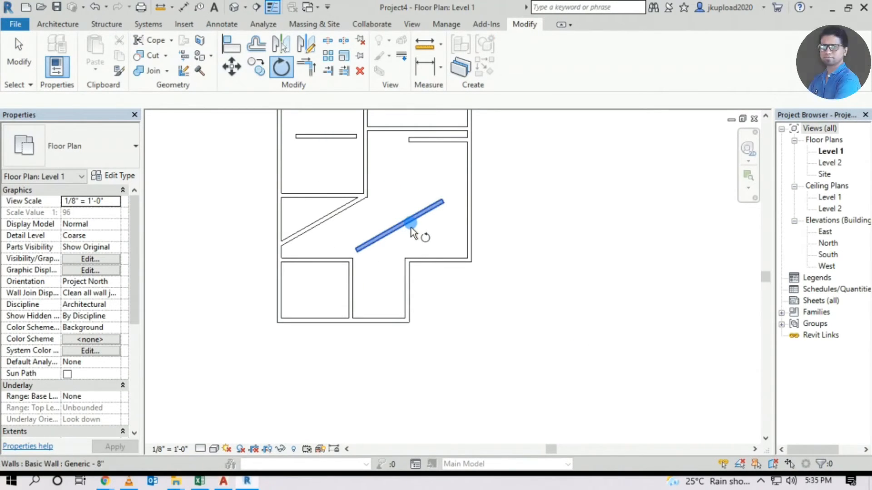
click(376, 245)
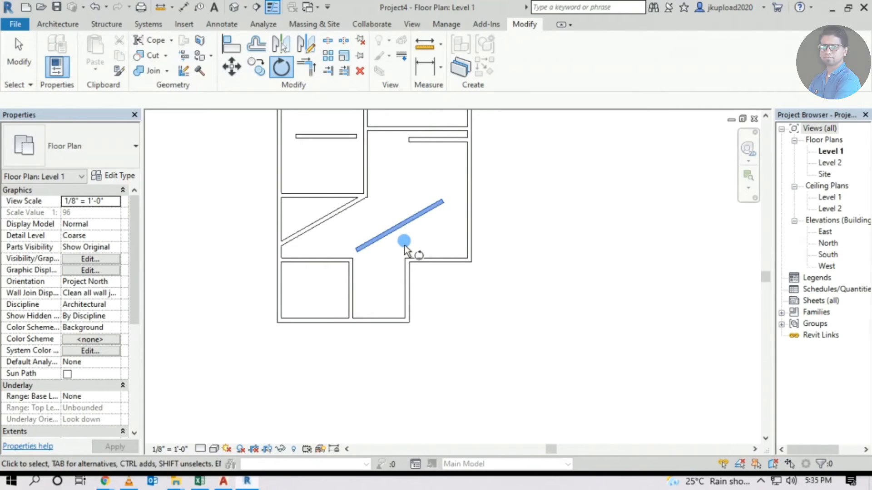
key(Return)
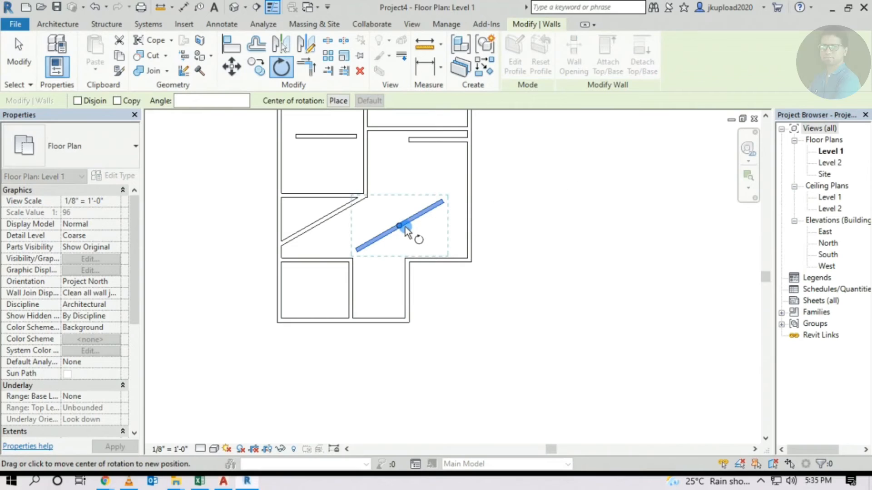
mouse_move(404, 226)
mouse_down()
mouse_move(404, 270)
mouse_move(398, 223)
mouse_move(471, 220)
mouse_move(415, 256)
mouse_move(407, 231)
mouse_up()
click(367, 306)
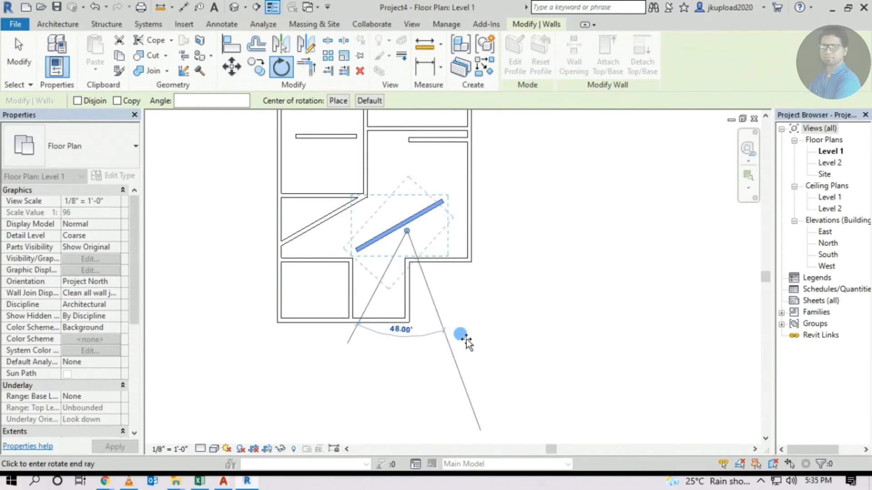
click(503, 351)
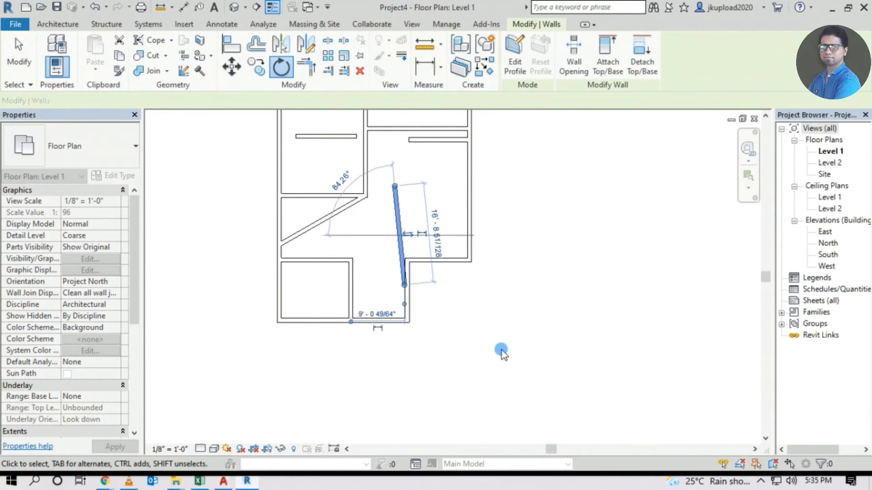
- Move the rotated wall straight up so it stands free inside the large lower-right room, and deselect it
scroll(375, 207, up, 2)
scroll(404, 228, up, 1)
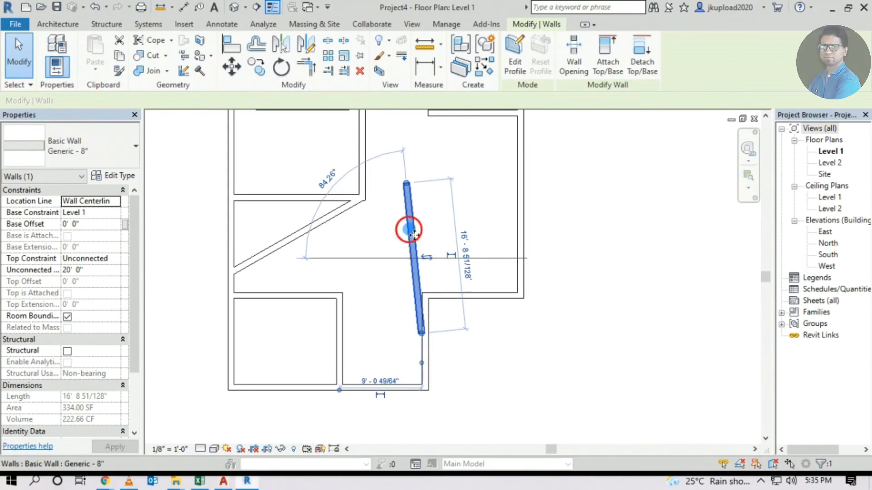
drag(413, 234, 414, 177)
click(599, 263)
scroll(438, 293, down, 4)
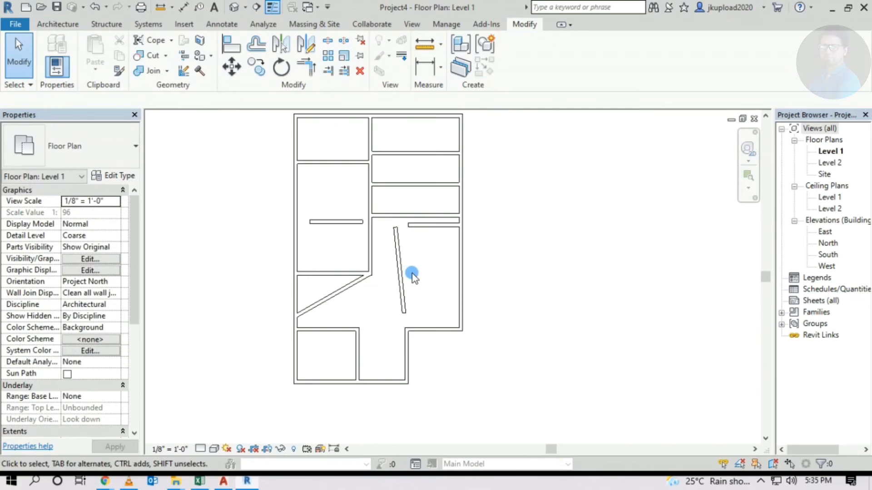
scroll(412, 274, down, 3)
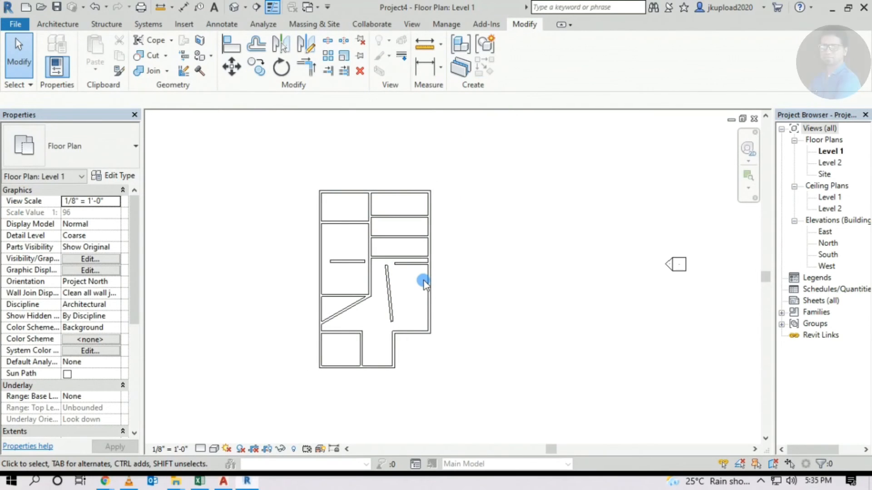